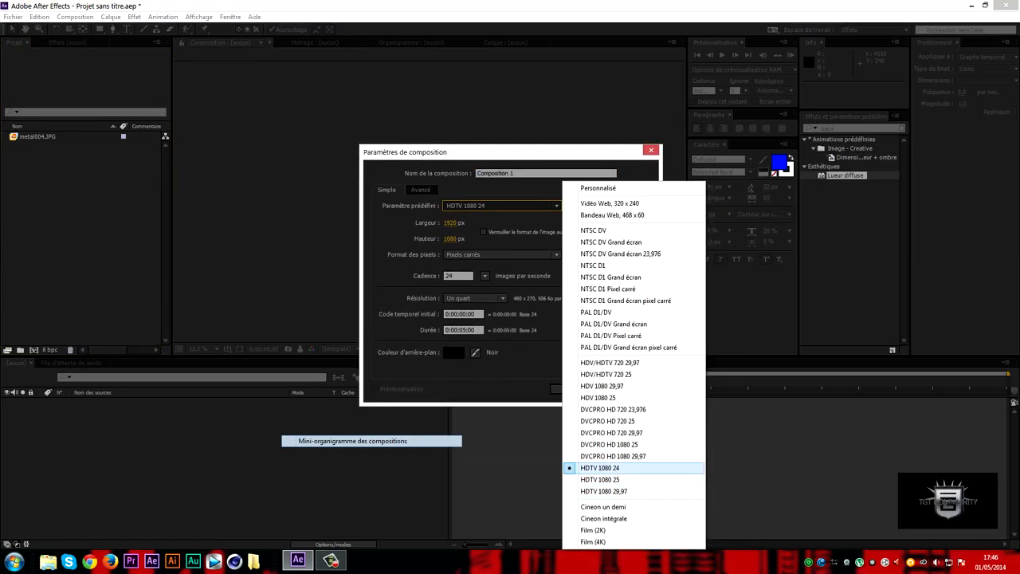
Create a composition named Composition 1 with the HDTV 1080 24 preset and fit it to the viewer
left_click(600, 468)
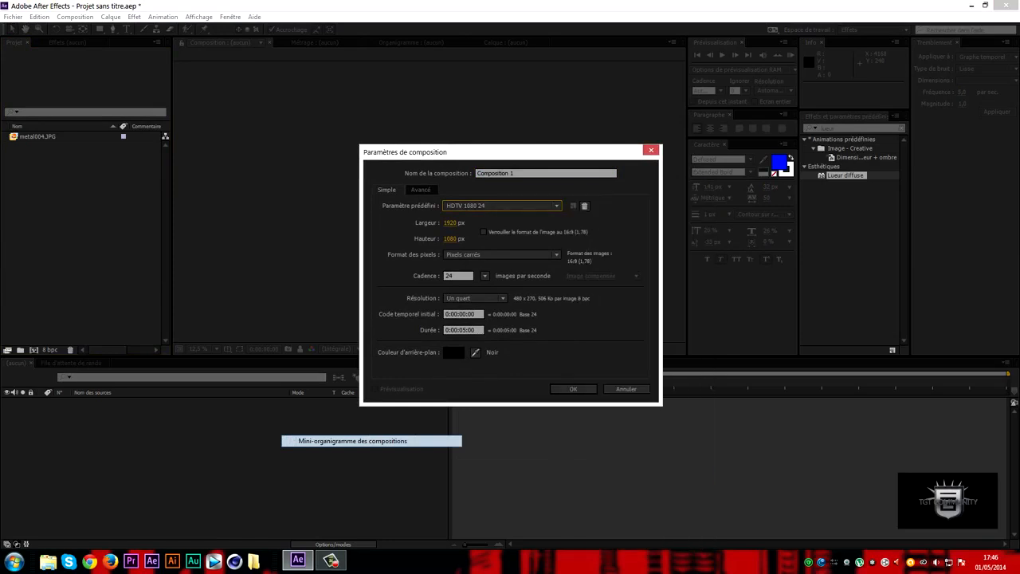
left_click(573, 388)
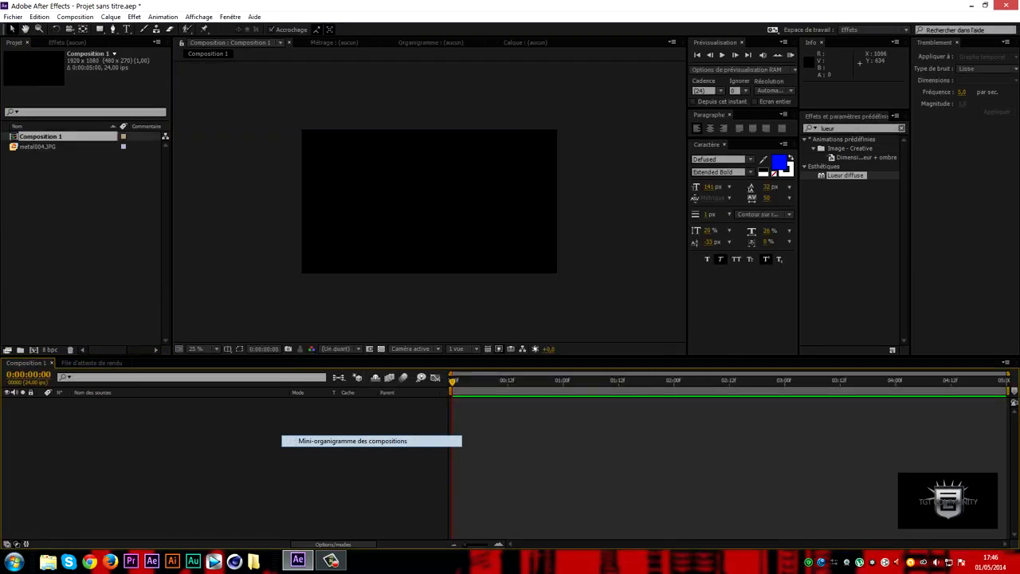
left_click(203, 349)
left_click(212, 360)
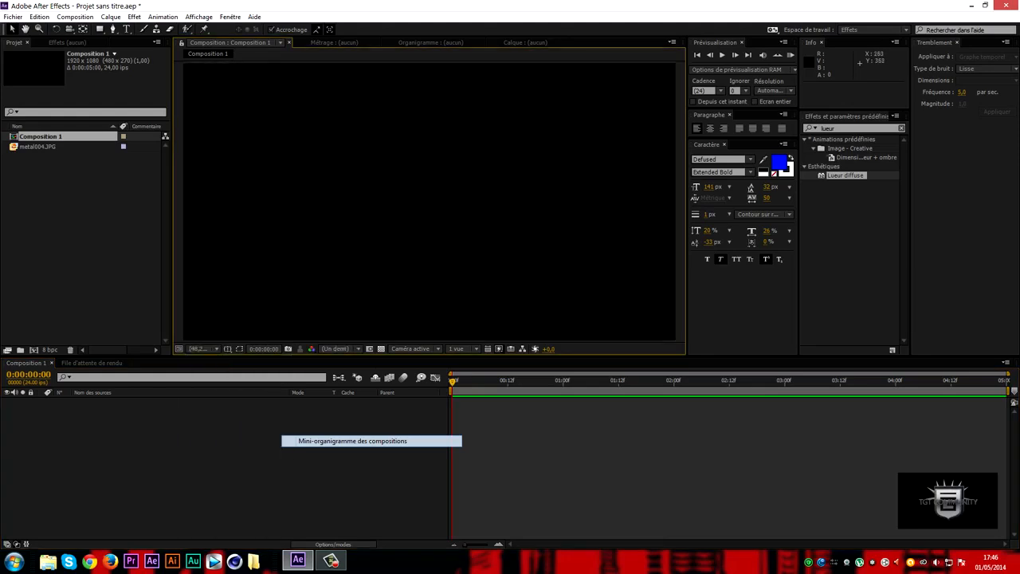
Add metal004.JPG to the composition, scale it down to fit inside the frame and place it near the centre
left_click_drag(40, 147, 443, 191)
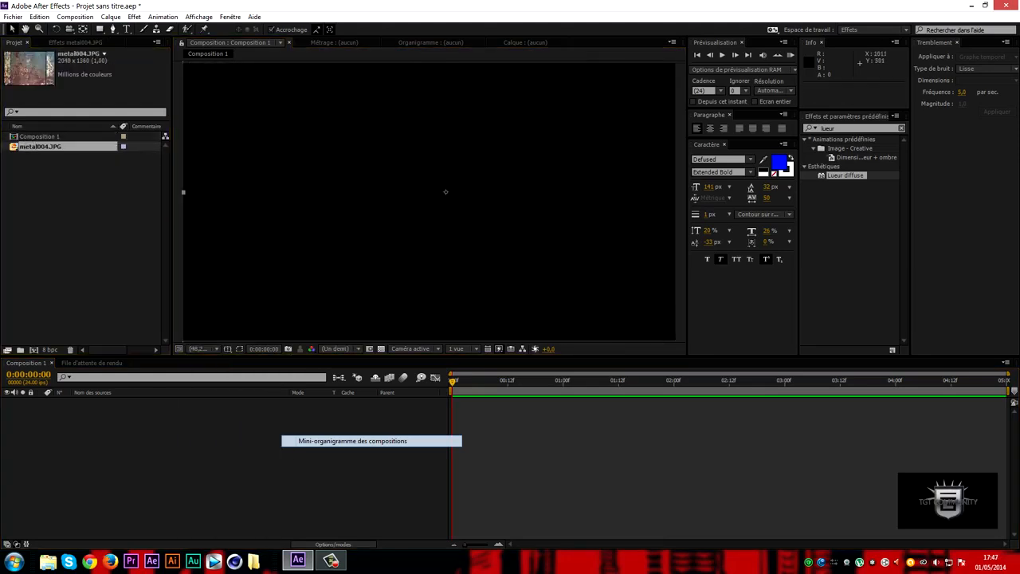
scroll(443, 191, "down", 2)
left_click_drag(574, 106, 552, 138)
left_click_drag(437, 195, 422, 205)
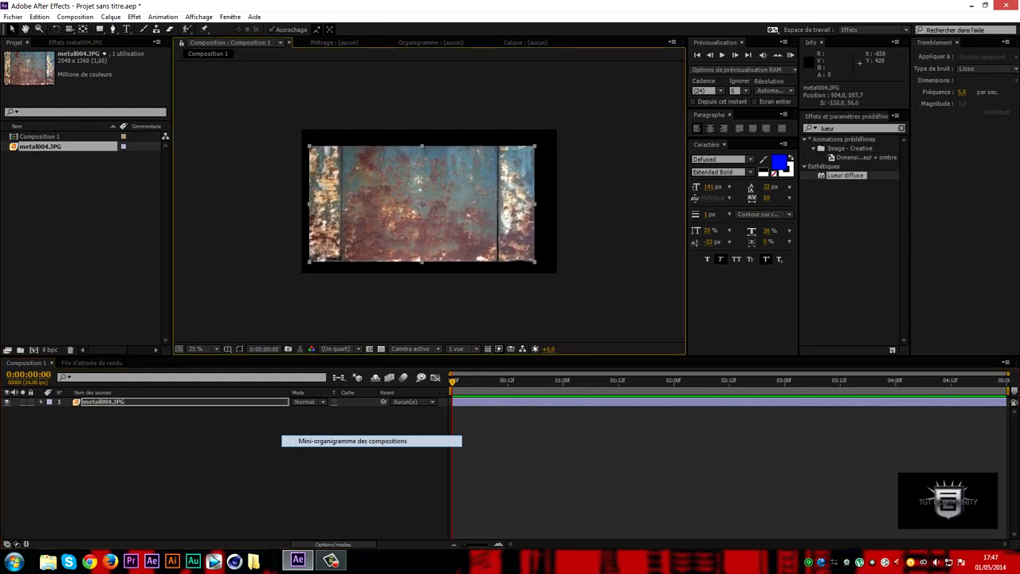
Find the CC Sphere effect by searching for "CC SP", apply it to the metal004.JPG layer and nudge the layer to about 912, 565.7
left_click(843, 128)
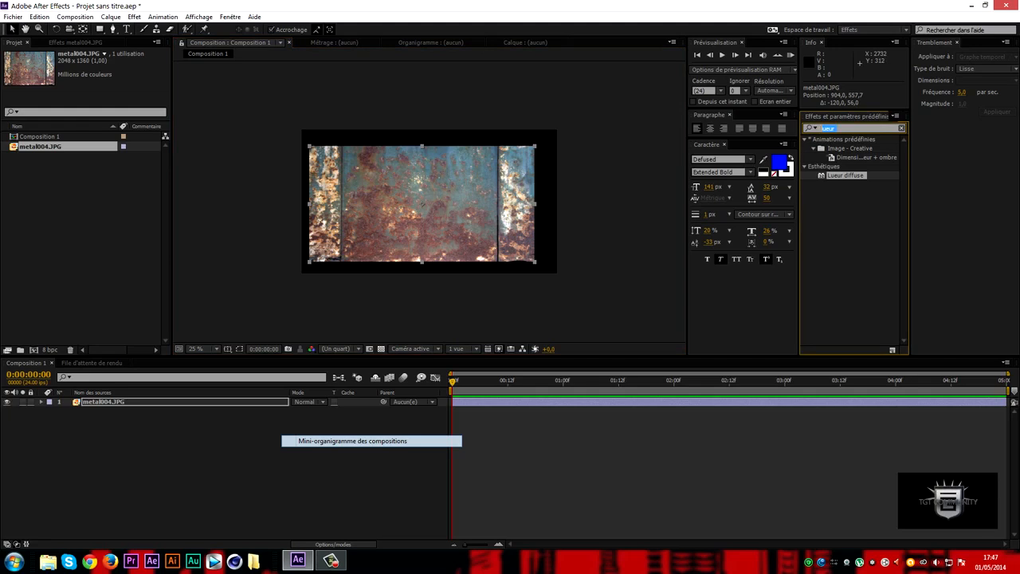
left_click(229, 17)
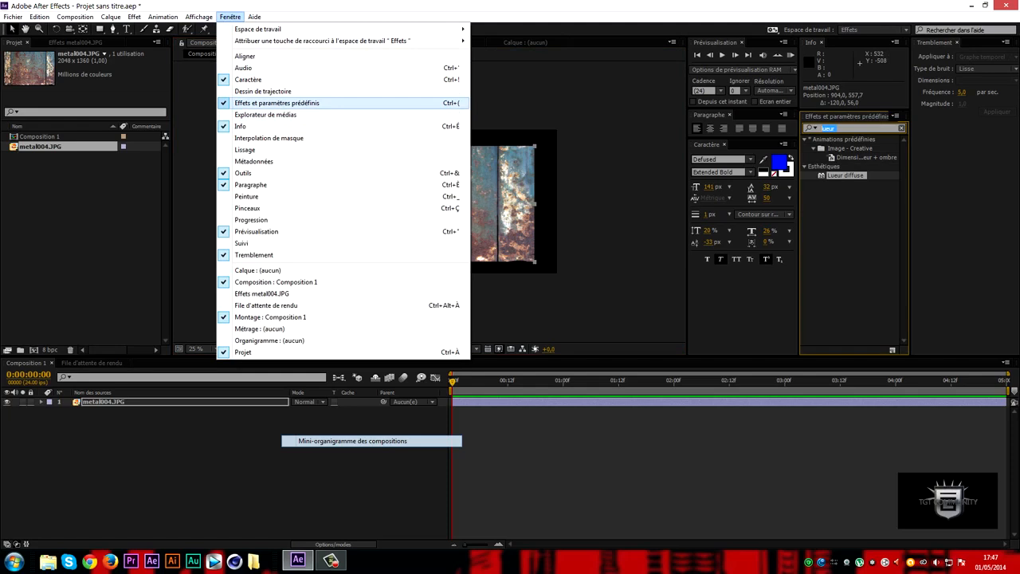
key("Escape")
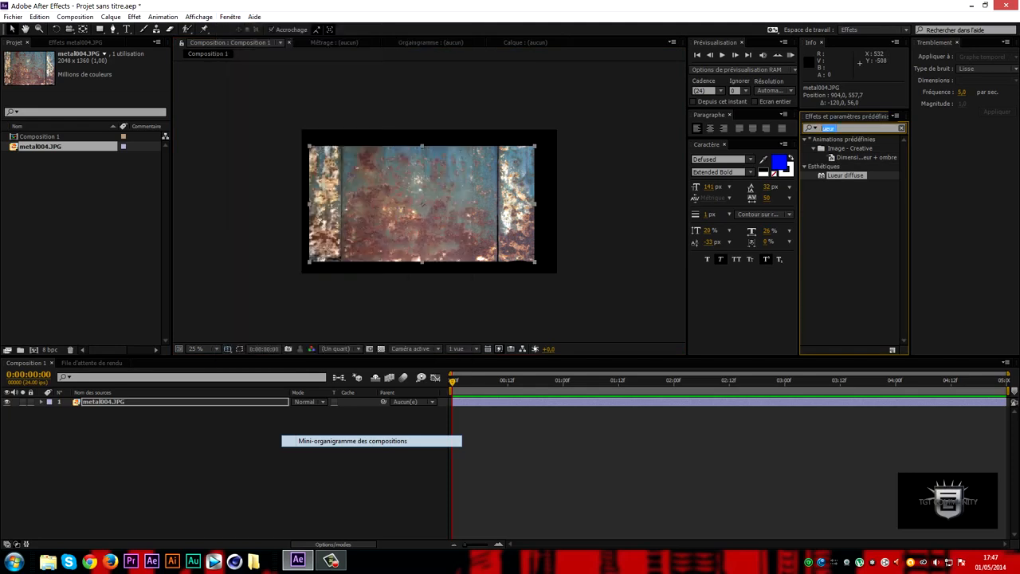
type("CC SP")
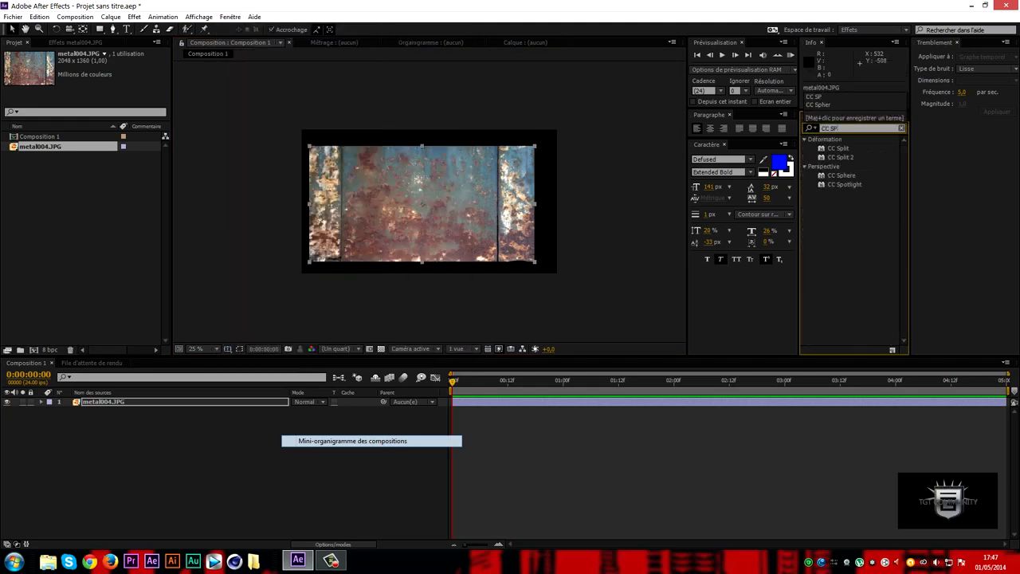
left_click_drag(841, 175, 474, 191)
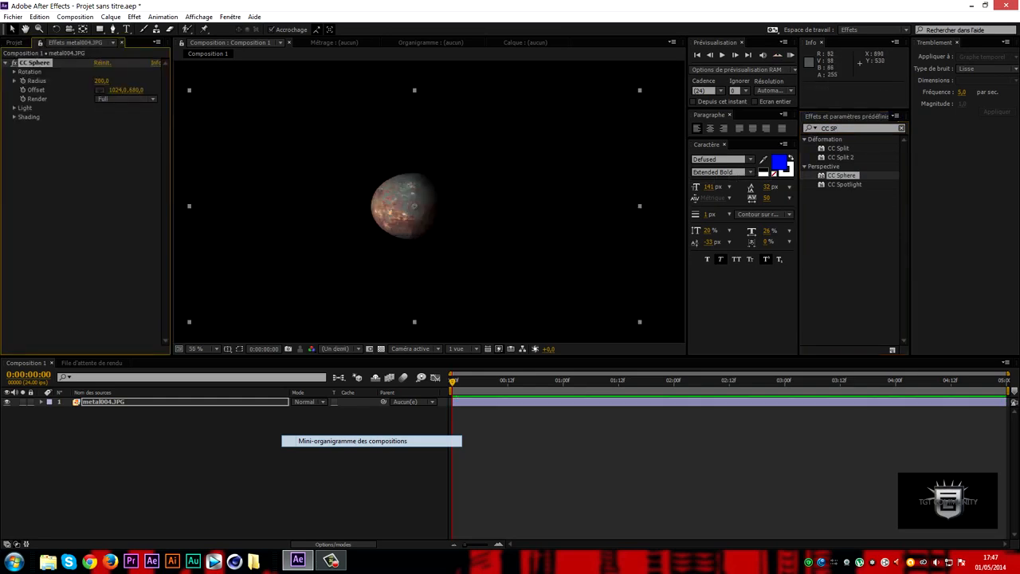
left_click_drag(417, 199, 419, 200)
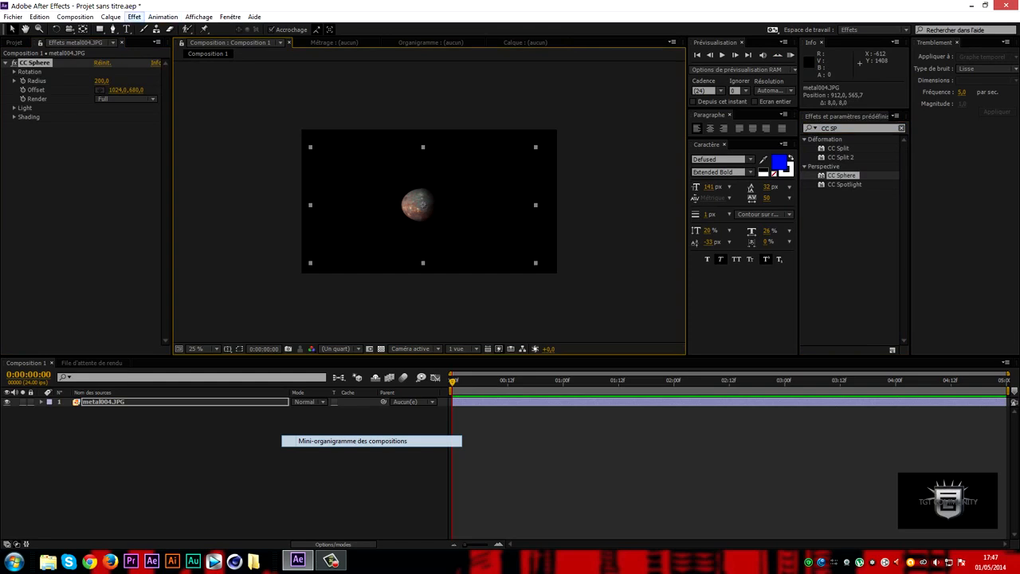
left_click(134, 17)
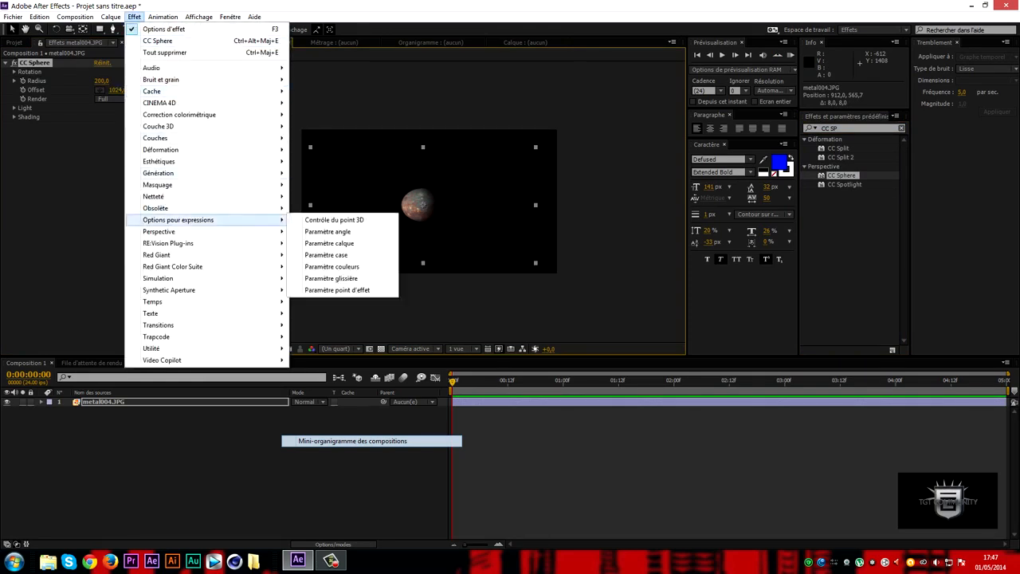
mouse_move(184, 231)
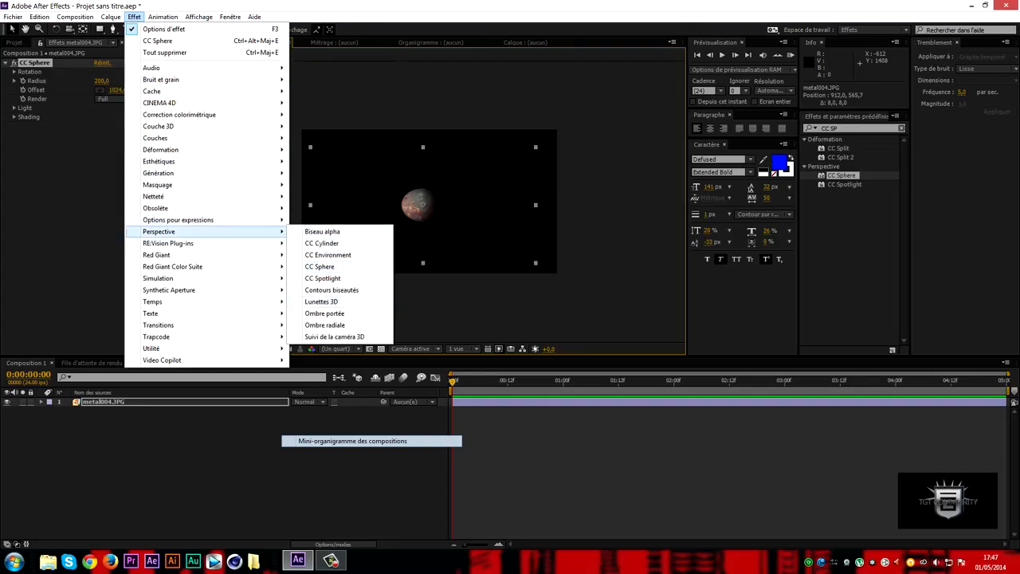
left_click(367, 473)
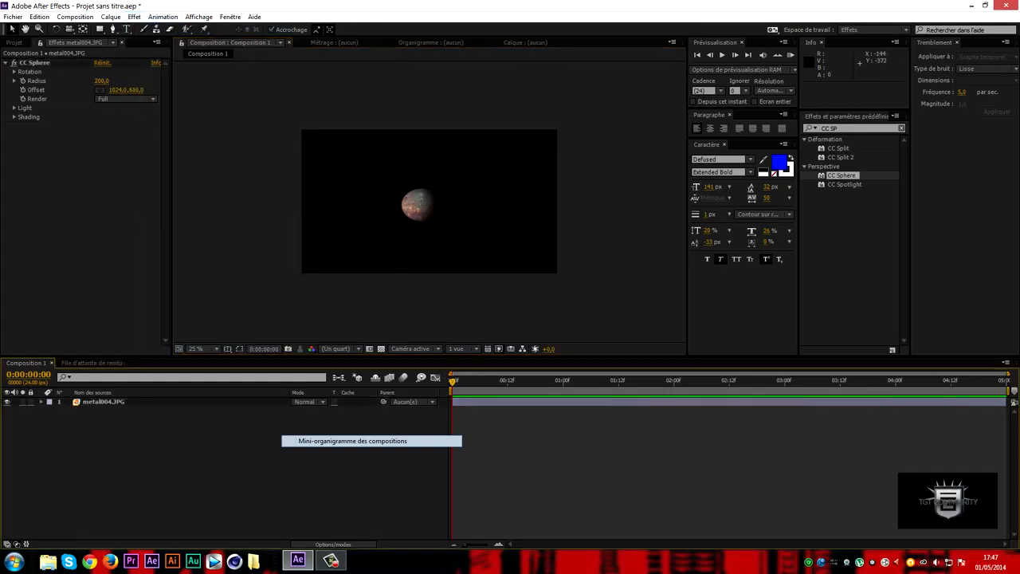
Expand the Rotation, Radius, Light and Shading settings of CC Sphere and set the sphere's Radius to 546
left_click(14, 72)
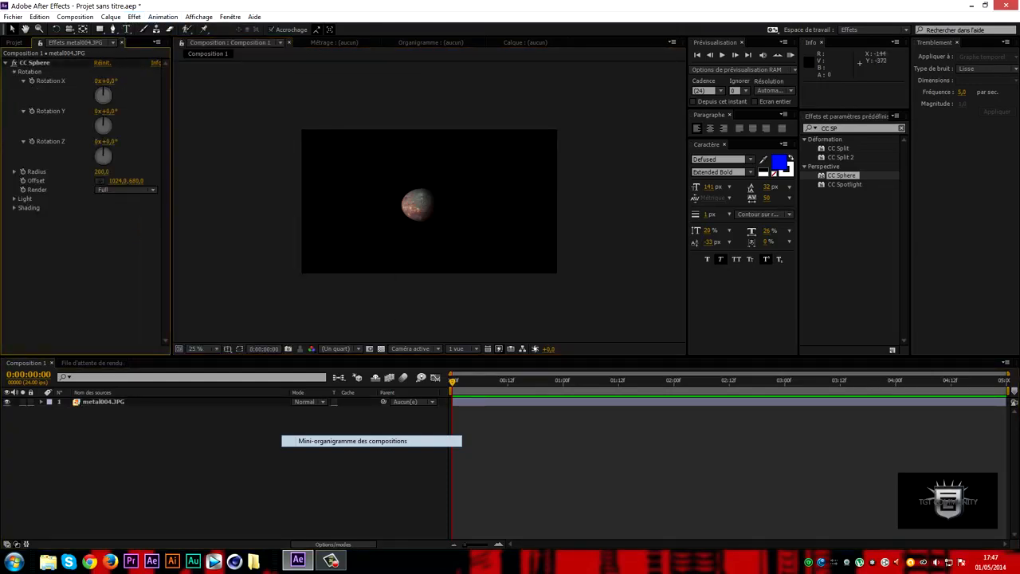
left_click(14, 173)
left_click(14, 213)
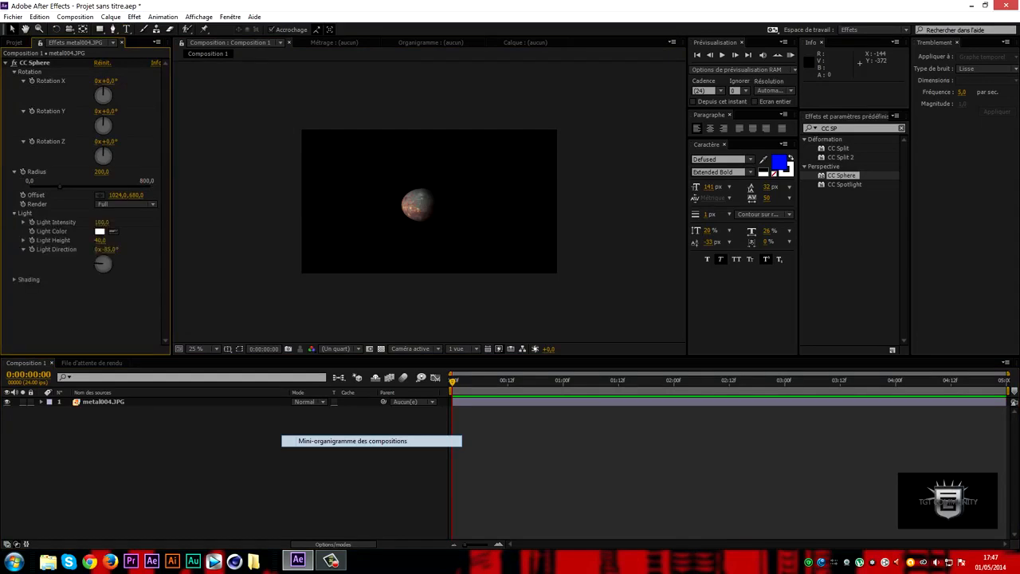
left_click(15, 279)
scroll(444, 234, "up", 4)
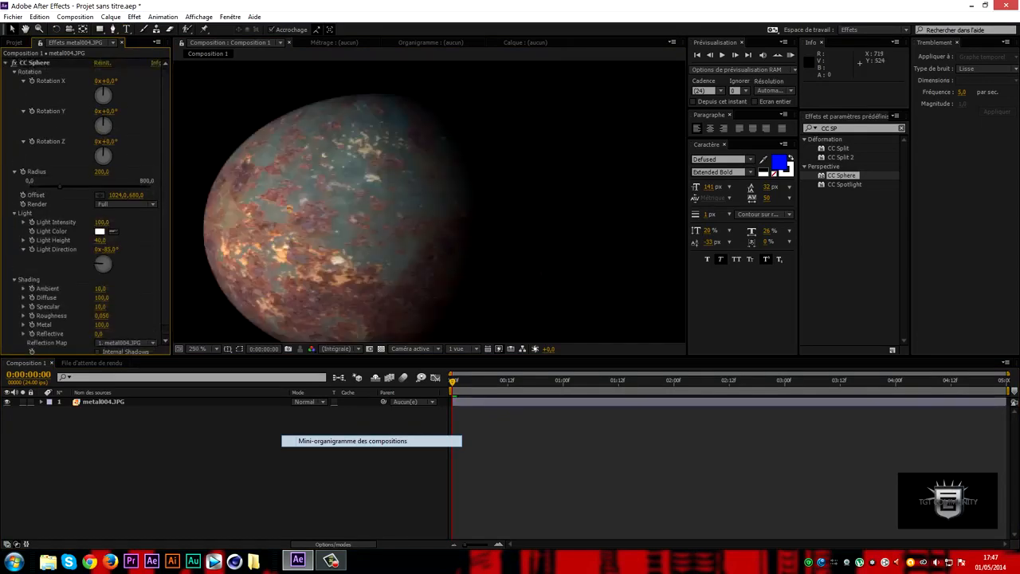
scroll(435, 213, "down", 2)
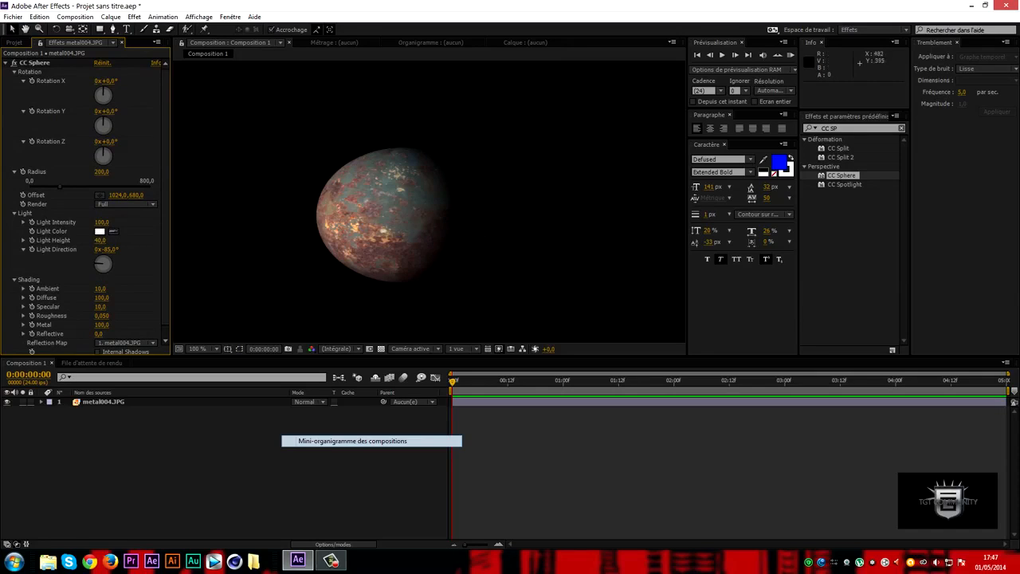
scroll(415, 205, "down", 4)
scroll(414, 205, "up", 1)
scroll(430, 201, "up", 1)
scroll(430, 202, "down", 2)
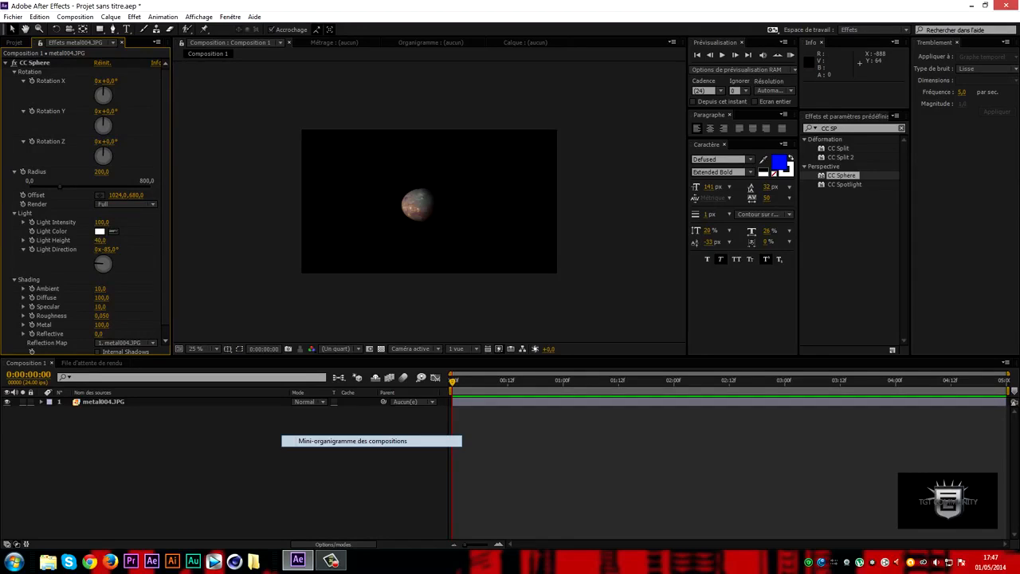
left_click_drag(59, 186, 112, 187)
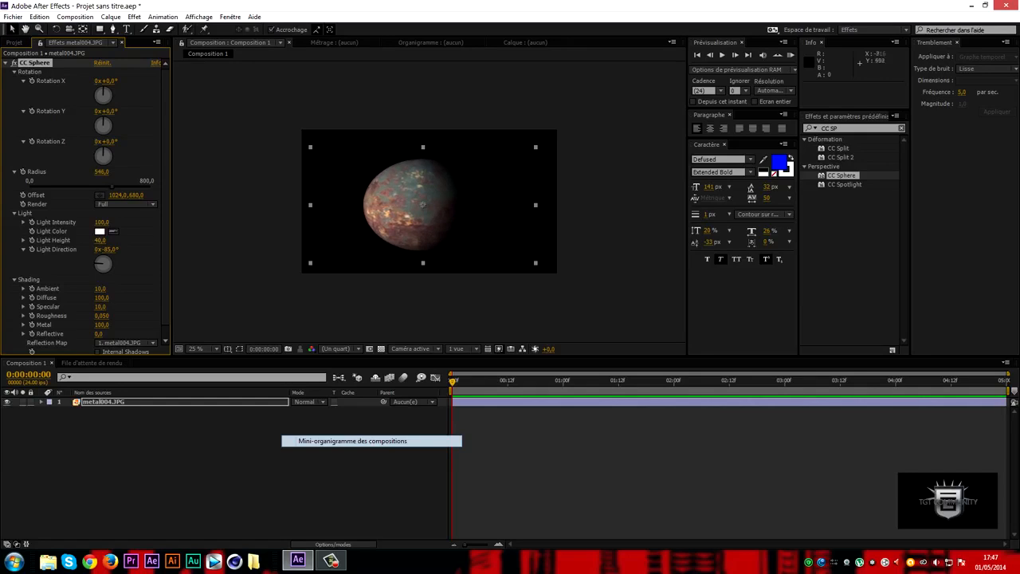
Enlarge the sphere layer and lower it to about 968, 1273.7 so its upper part forms a planet horizon along the frame's bottom edge
left_click_drag(421, 191, 425, 230)
left_click_drag(537, 172, 646, 130)
left_click_drag(433, 205, 430, 298)
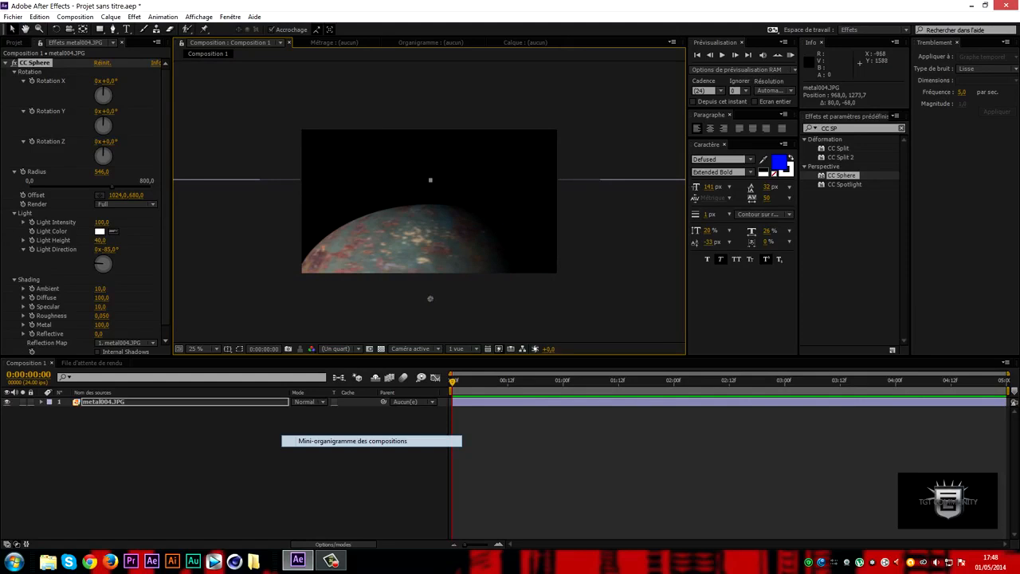
Brighten the sphere by raising its Light Intensity and setting its Light Height to 91, and return to the project items
left_click_drag(99, 240, 127, 240)
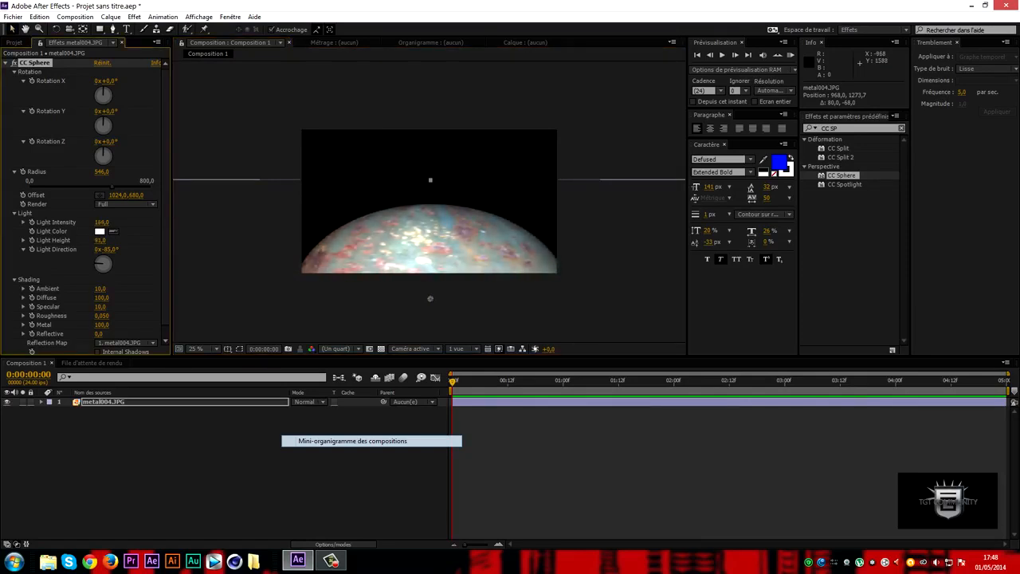
left_click(15, 42)
left_click(82, 239)
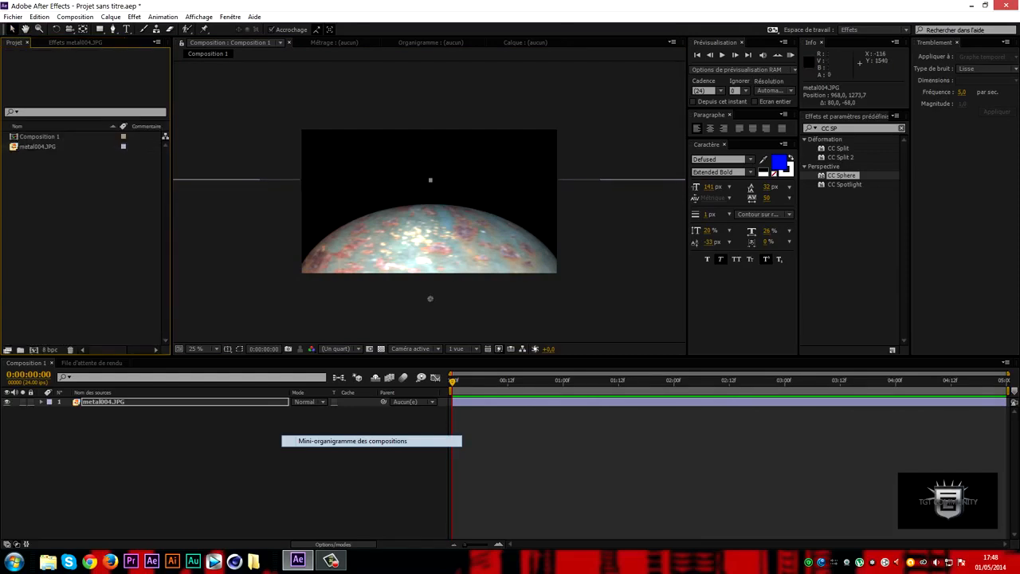
right_click(115, 451)
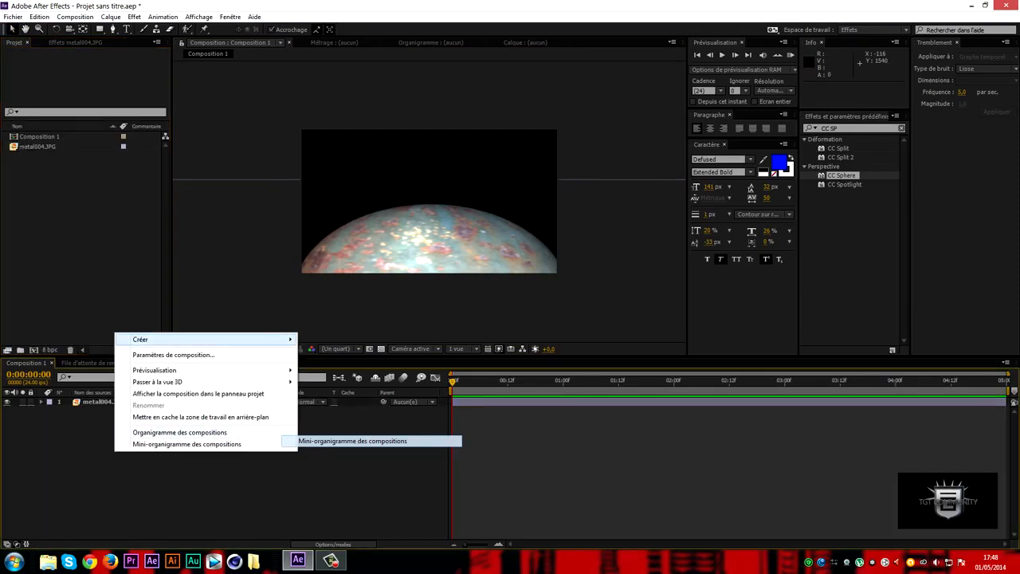
right_click(142, 435)
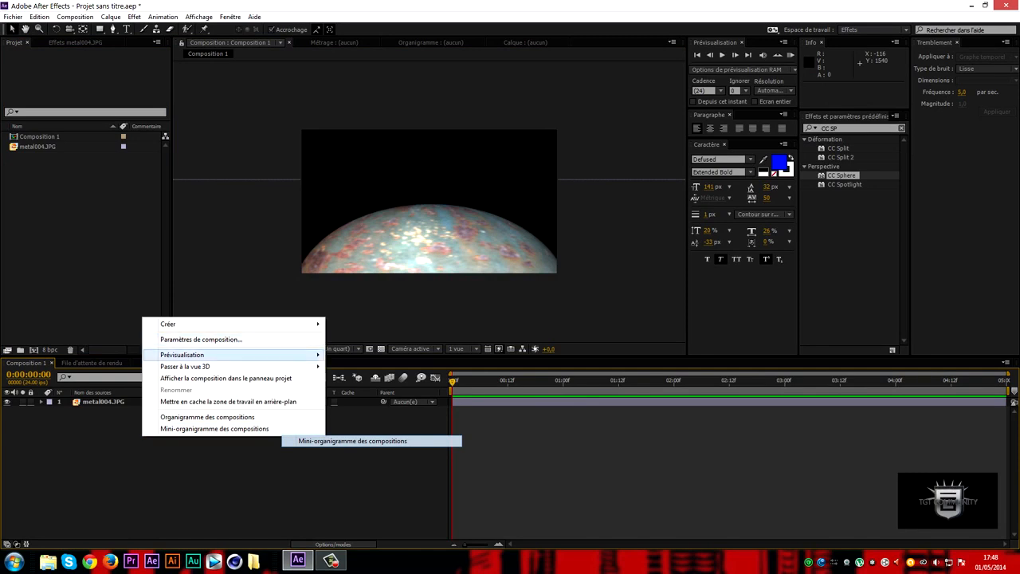
mouse_move(191, 354)
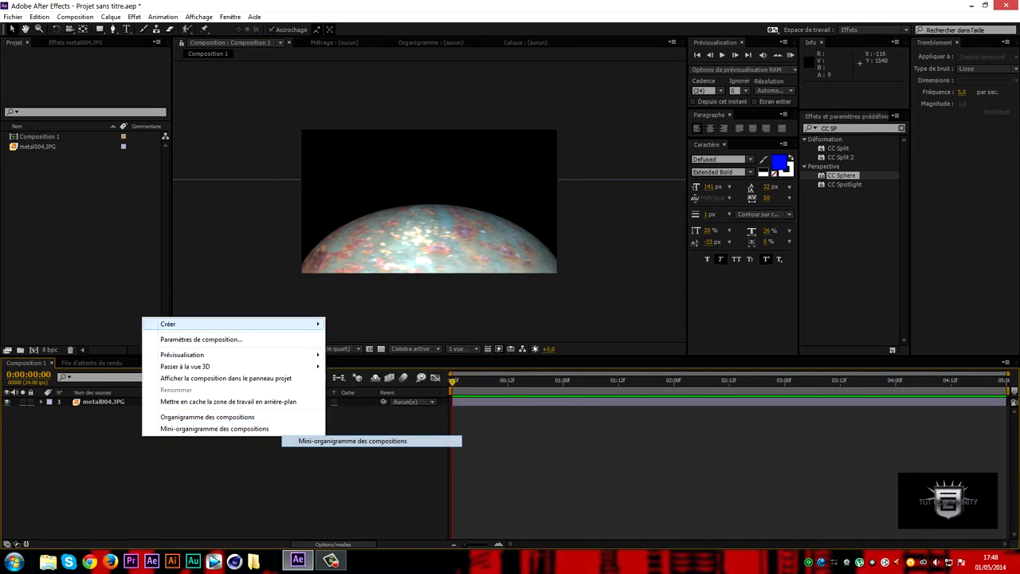
key("Escape")
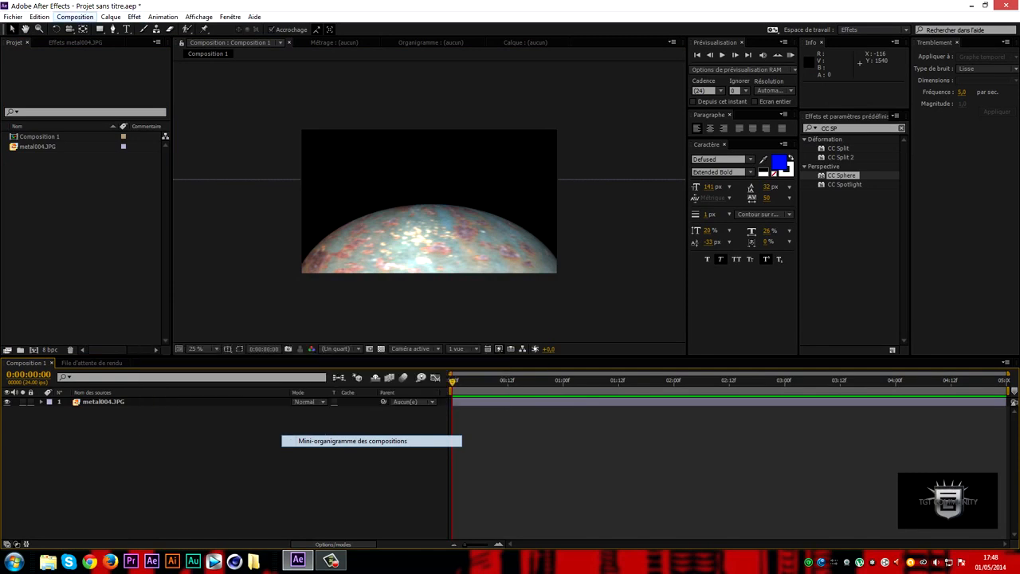
Create a black solid layer named Noir uni 1 at the composition's size, 1920 x 1080 px
left_click(75, 17)
mouse_move(134, 16)
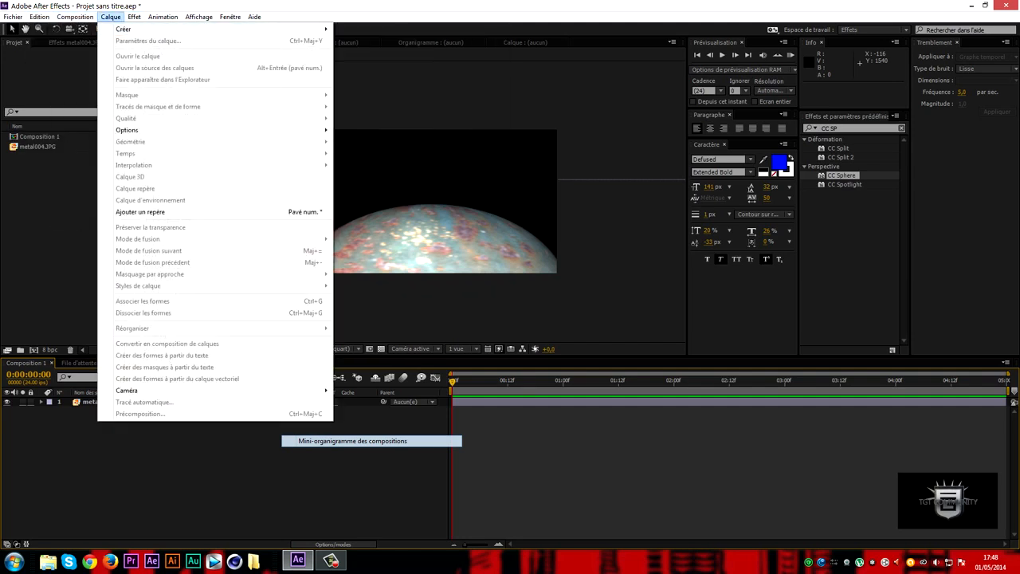
left_click(359, 41)
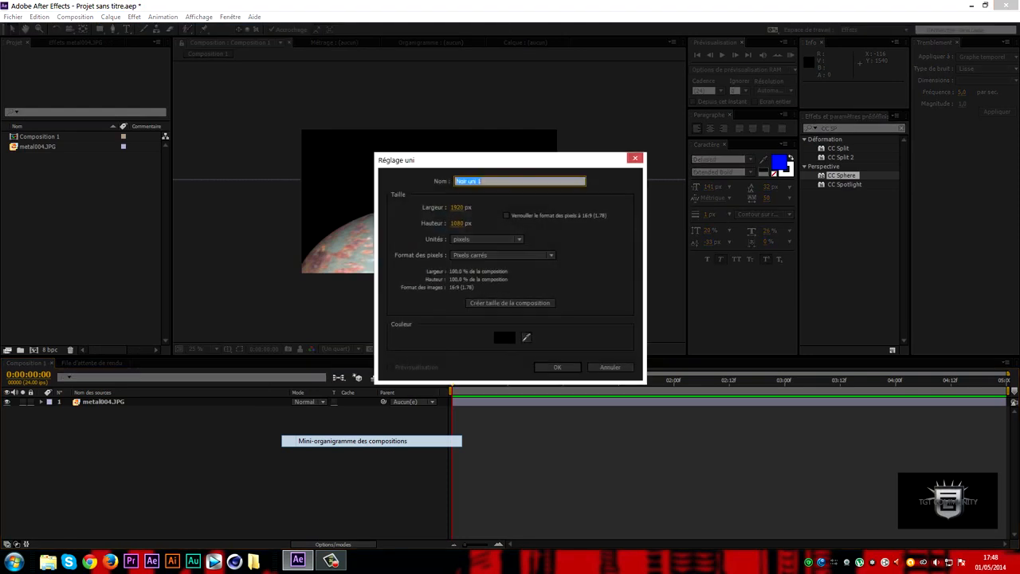
left_click(510, 303)
key("Return")
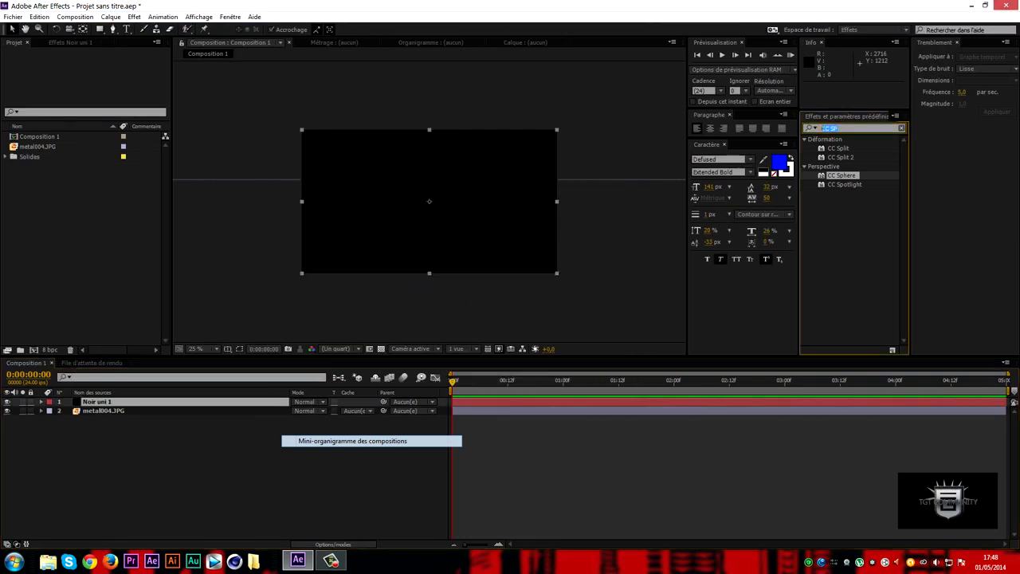
type("Bu")
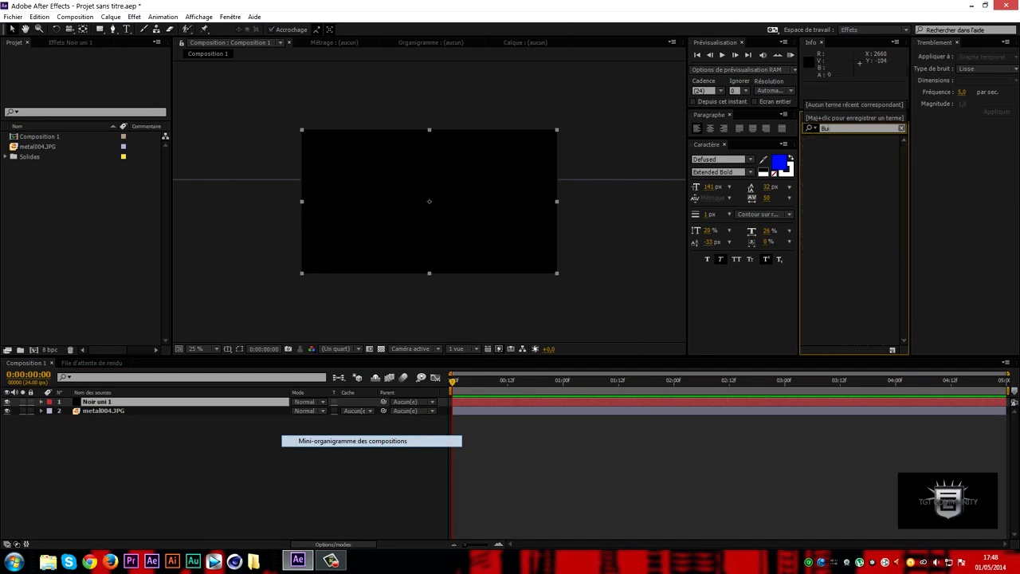
scroll(679, 110, "up", 3)
key("BackSpace")
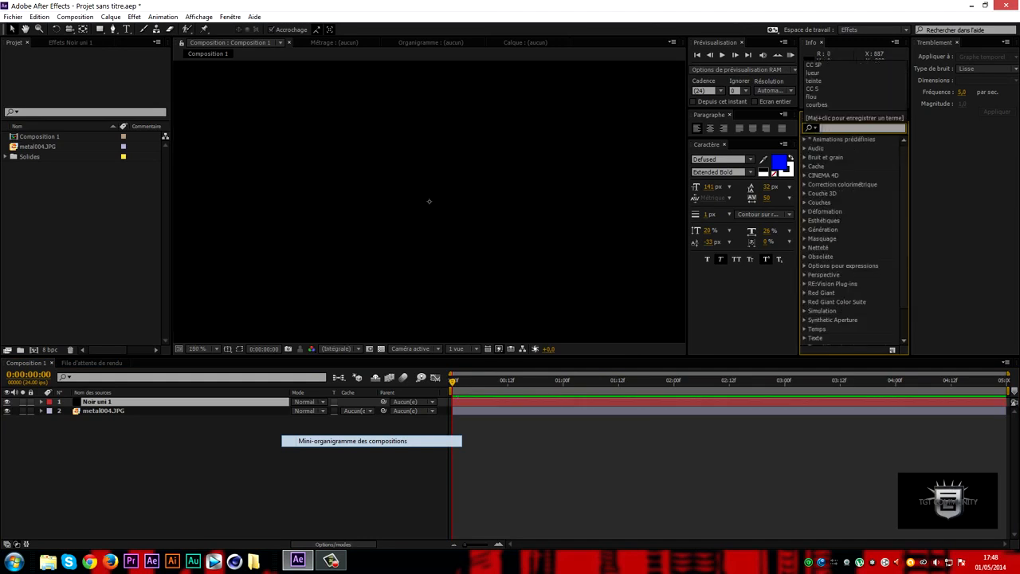
left_click(134, 16)
left_click(191, 470)
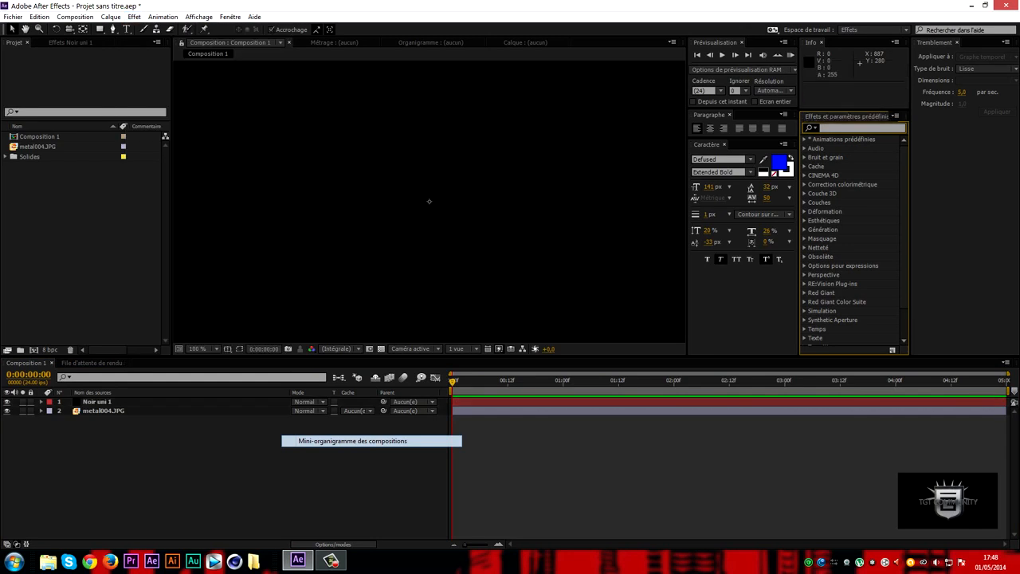
Apply the Bruit fractal effect to the Noir uni 1 solid layer
left_click(97, 401)
left_click(134, 16)
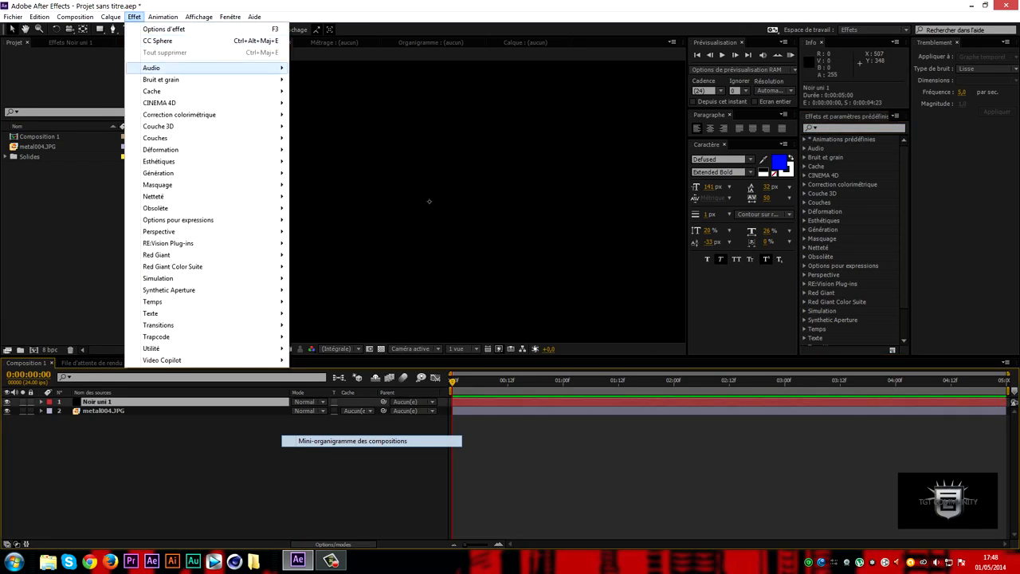
mouse_move(160, 79)
left_click(320, 126)
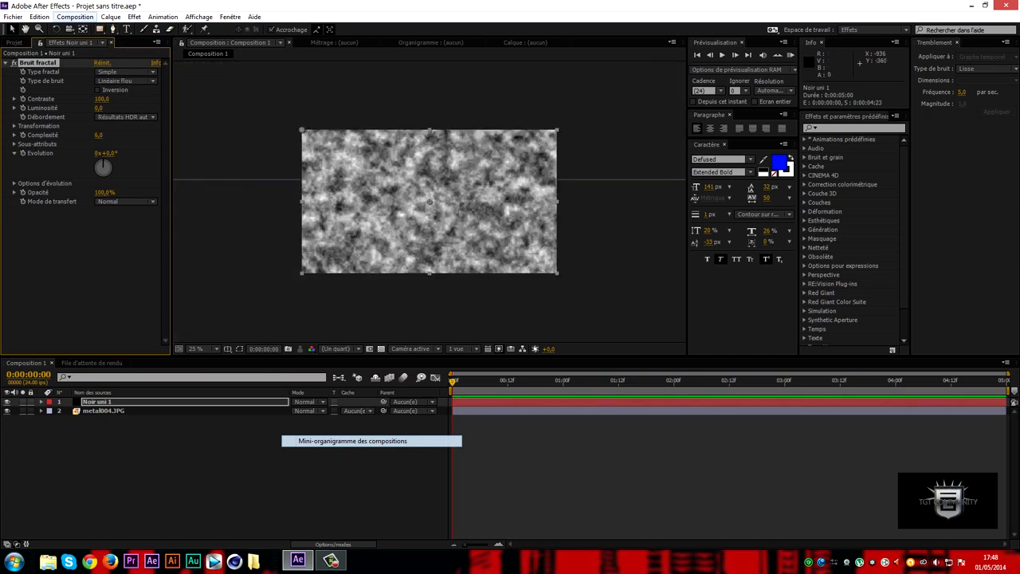
Draw a rectangular mask about 432 px tall across the middle of the Noir uni 1 layer, extending past both frame sides
left_click(102, 401)
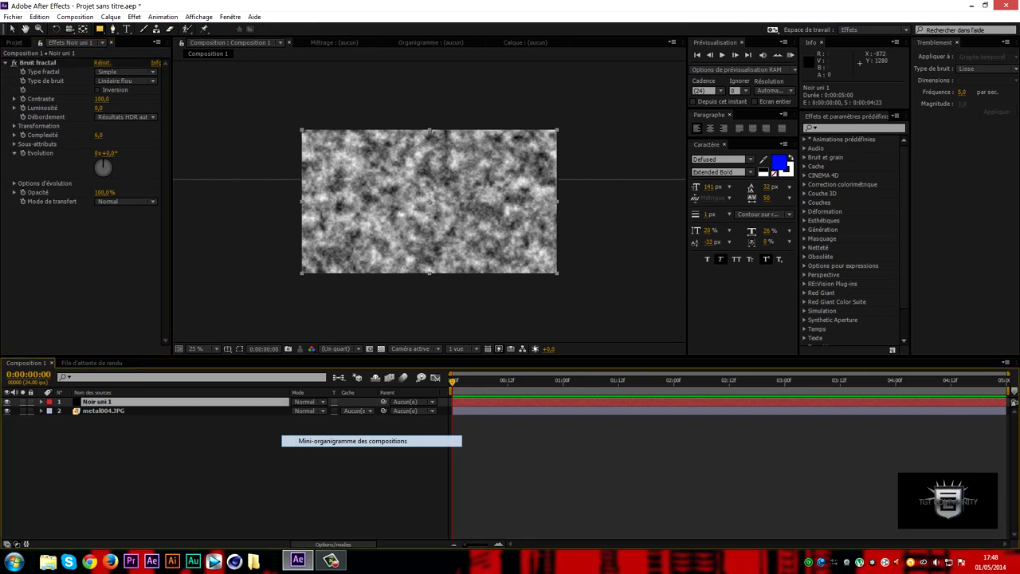
left_click(113, 29)
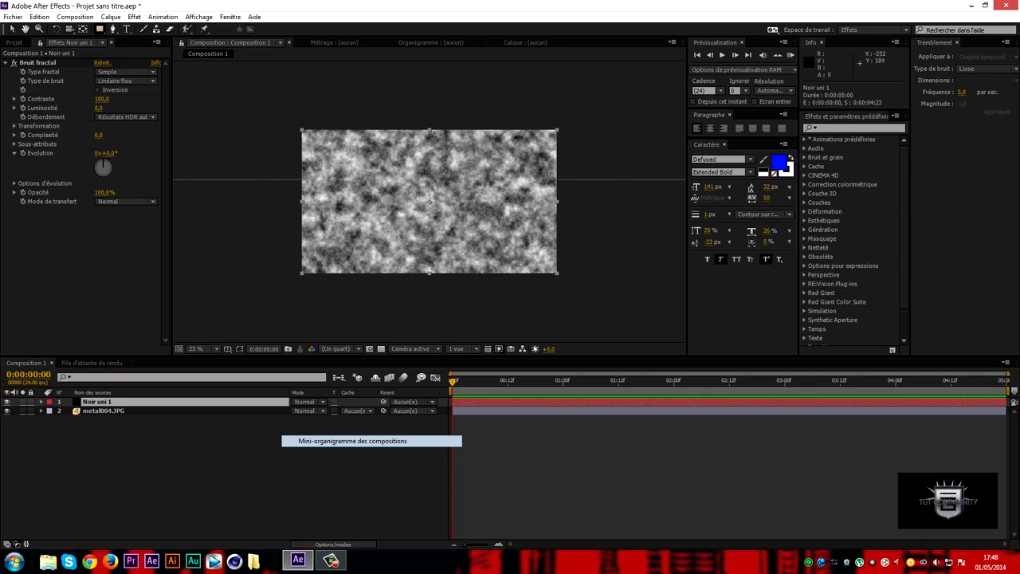
mouse_move(266, 183)
left_mouse_down()
mouse_move(293, 174)
mouse_move(530, 208)
mouse_move(604, 239)
mouse_move(573, 239)
left_mouse_up()
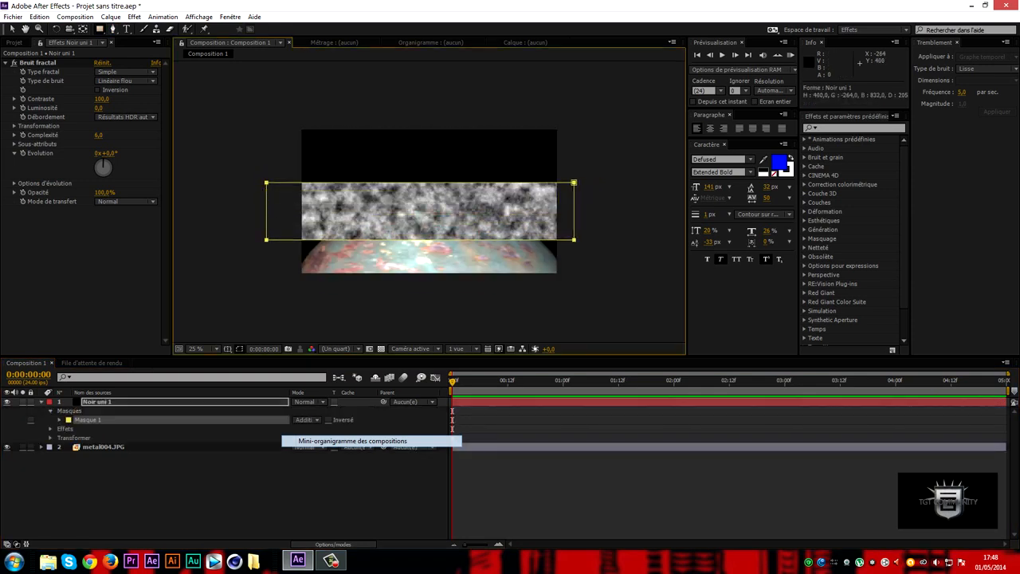
Raise the masked Noir uni 1 layer to about 968, 377.7 and stretch it horizontally to about 149%
left_click(12, 30)
left_click(434, 205)
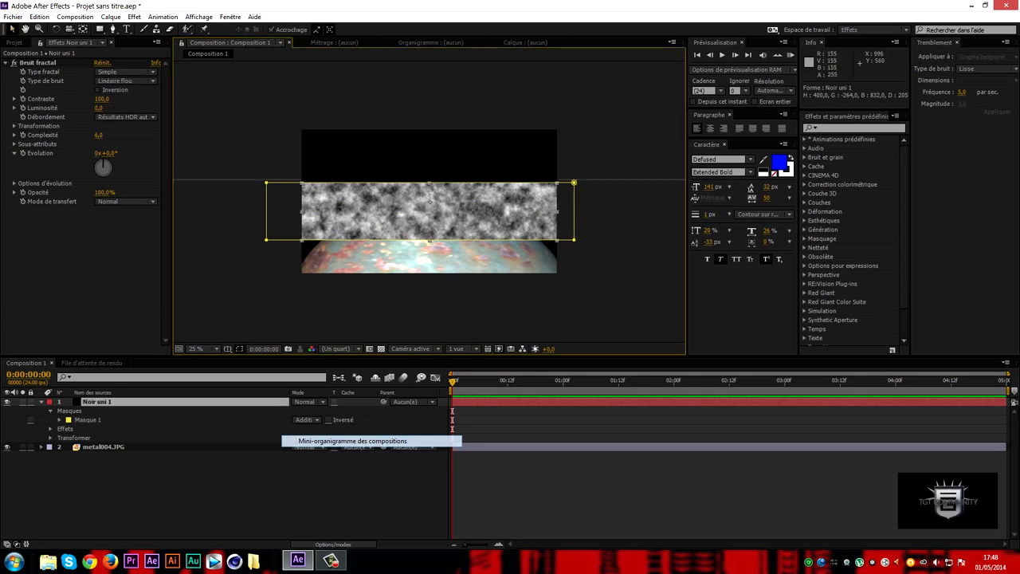
left_click_drag(430, 201, 431, 180)
left_click_drag(556, 189, 620, 189)
Find the Teinte effect and apply it to the Noir uni 1 layer
left_click(859, 128)
type("T")
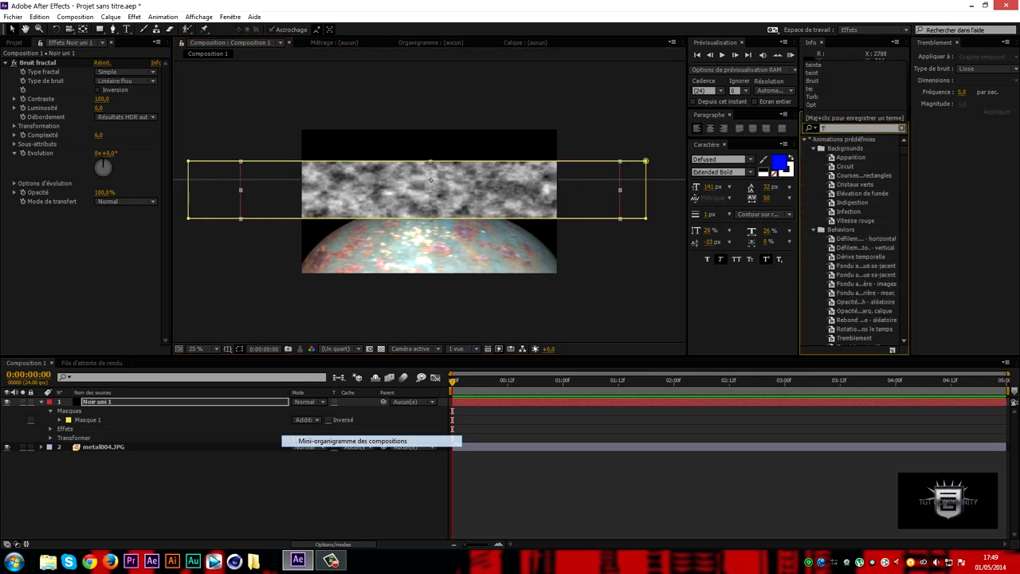
type("eint")
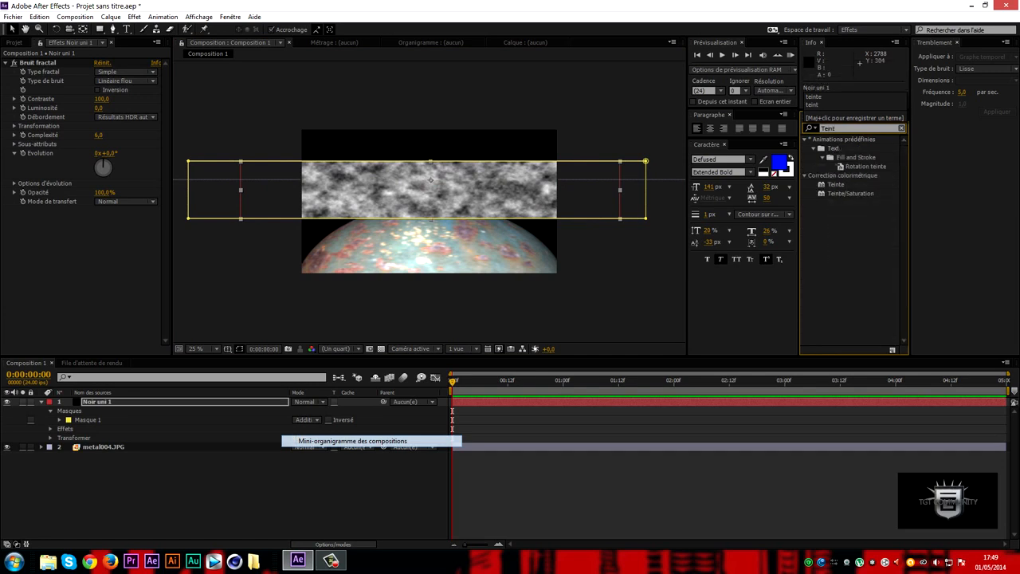
left_click(834, 184)
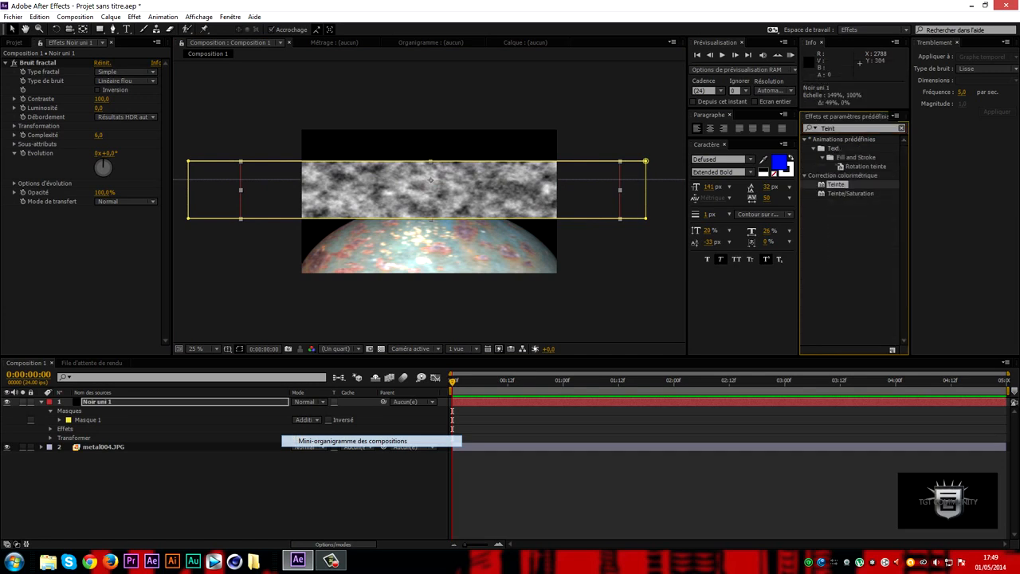
left_click_drag(834, 184, 175, 403)
Set the Claire colour of the Teinte effect to blue 0060FF
left_click(99, 229)
left_click(602, 469)
left_click(588, 418)
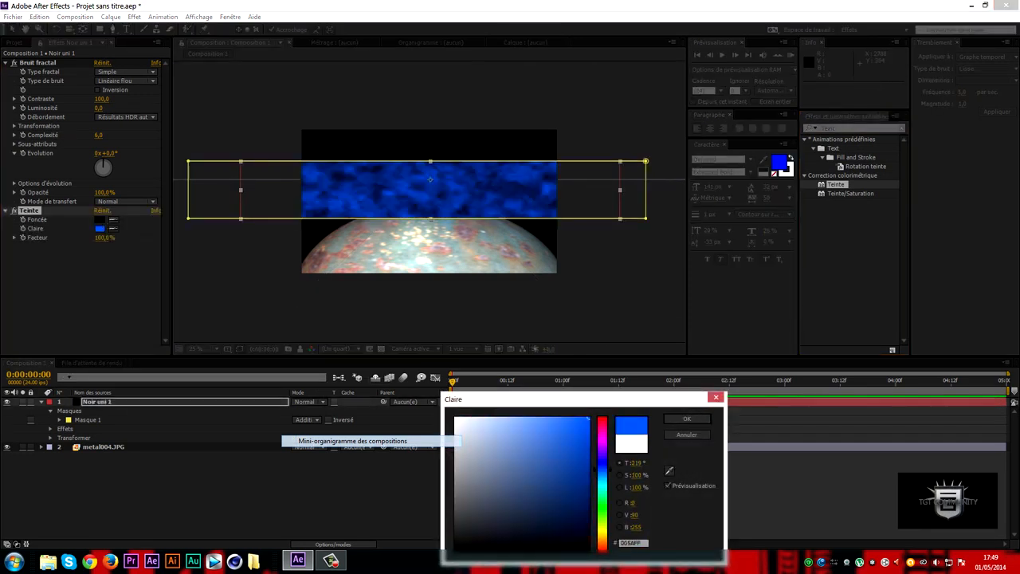
left_click(602, 482)
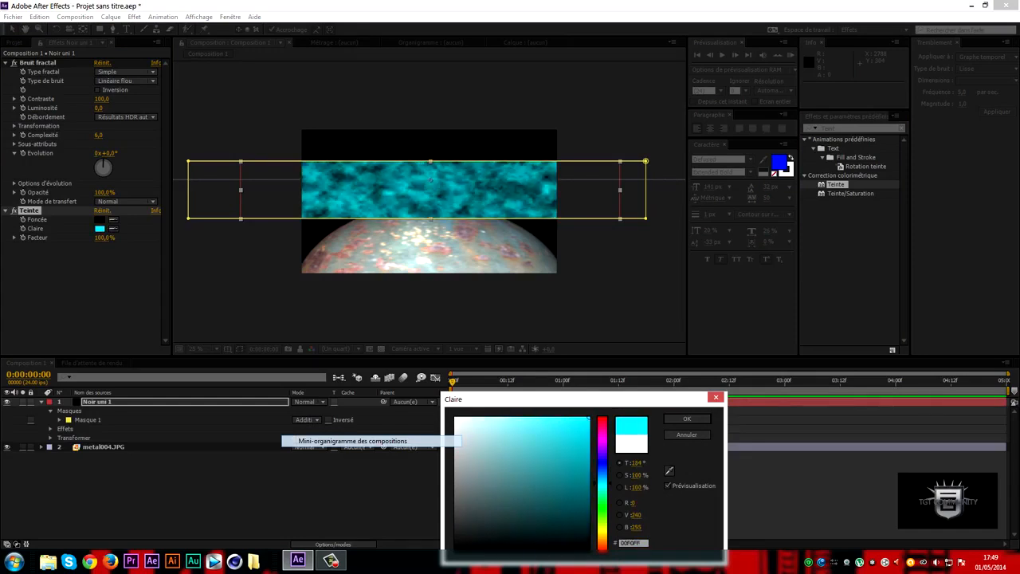
left_click_drag(602, 482, 602, 470)
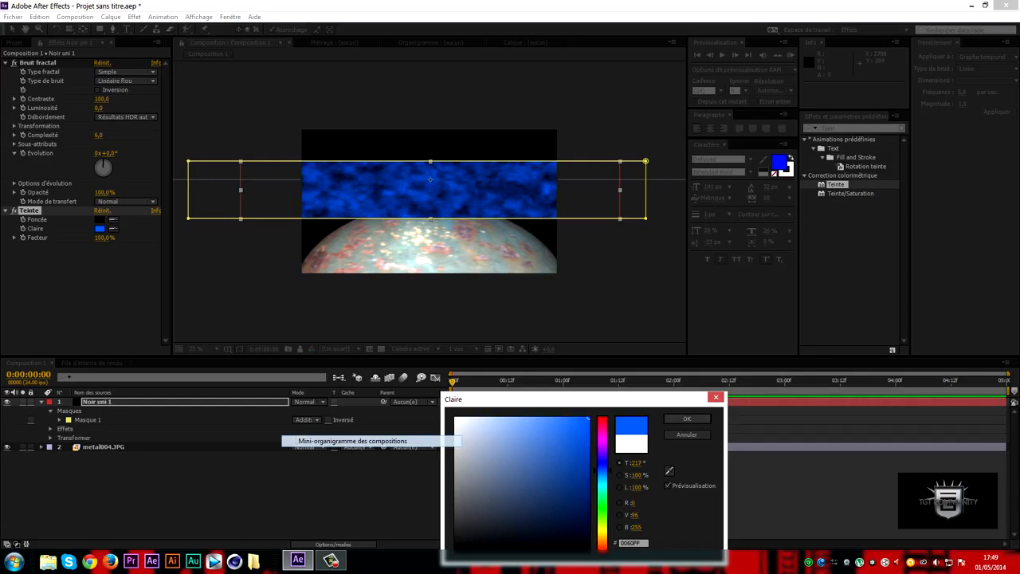
key("Return")
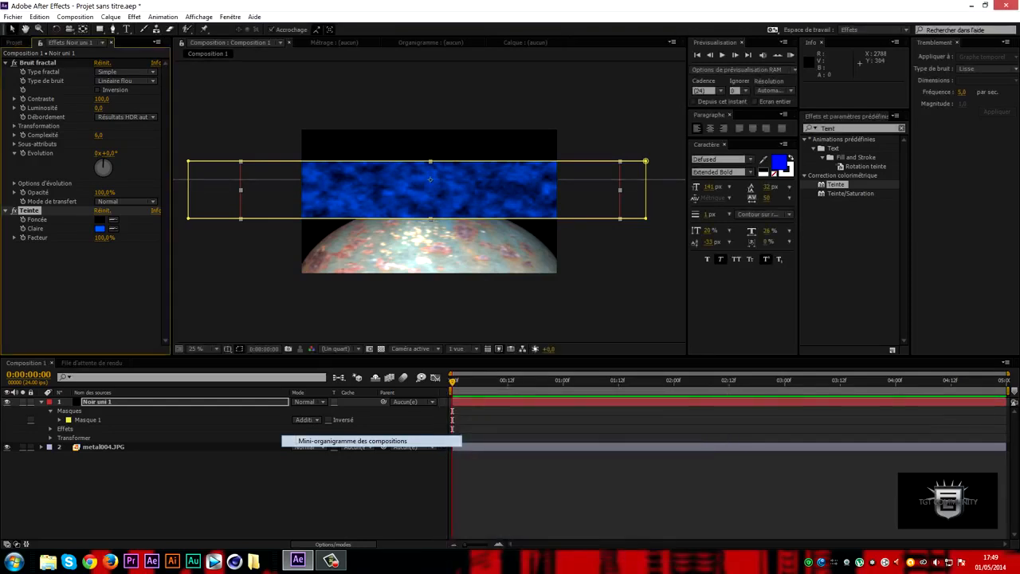
Collapse the Noir uni 1 properties and move the layer below metal004.JPG
left_click(41, 401)
left_click(159, 475)
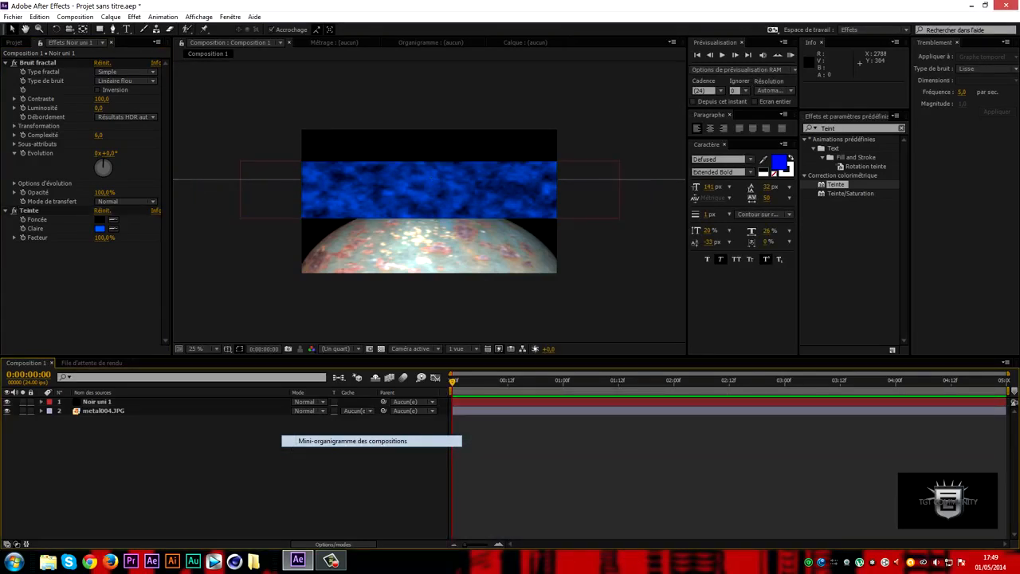
left_click_drag(97, 401, 99, 415)
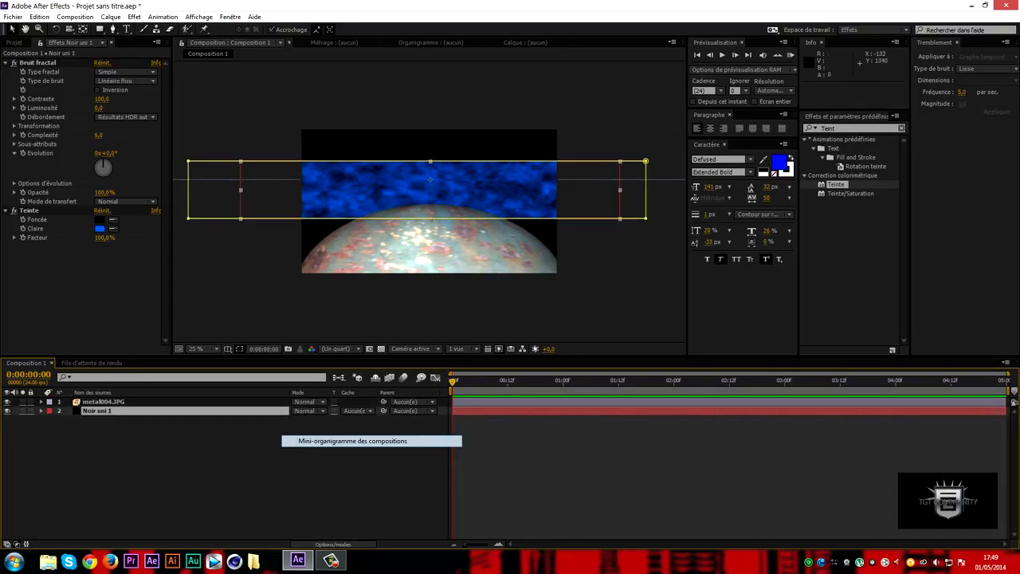
Feather Masque 1 of the Noir uni 1 layer by 707 pixels
left_click(41, 411)
left_click(59, 429)
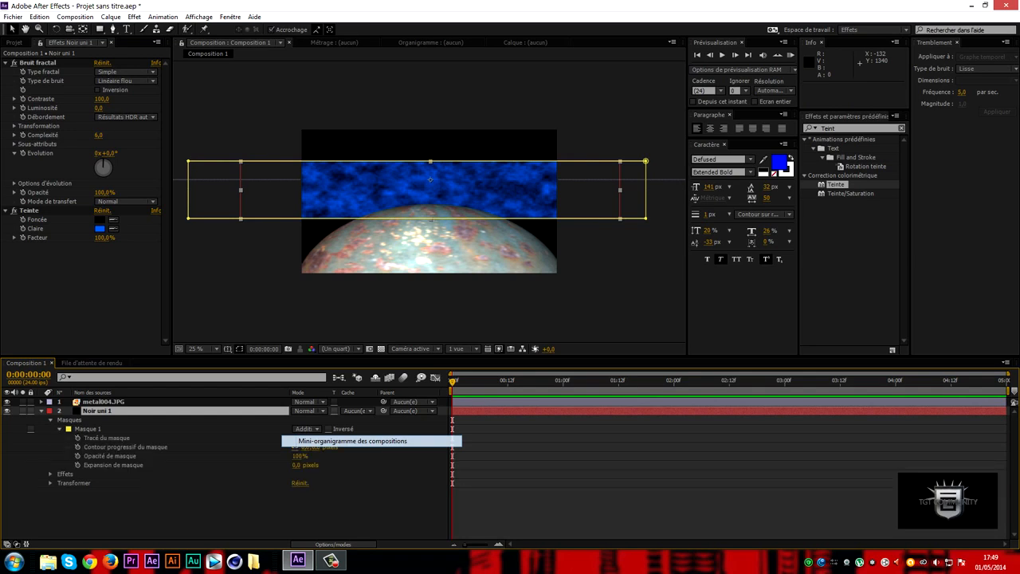
left_click_drag(307, 447, 697, 447)
left_click(88, 429)
left_click(160, 514)
Duplicate the Noir uni 1 layer and bring the copy in front of metal004.JPG
left_click(97, 411)
key("ctrl+d")
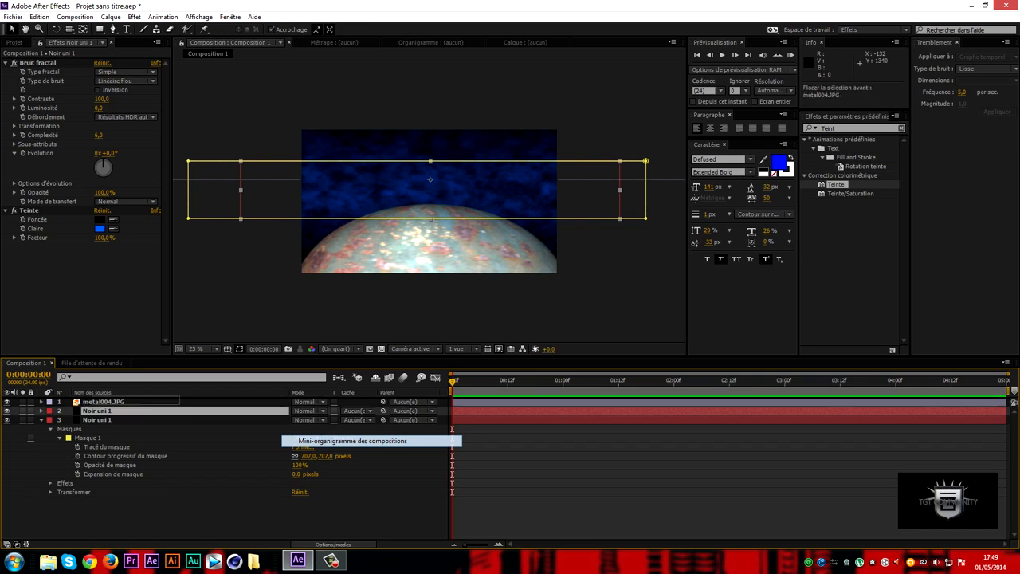
key("ctrl+bracketright")
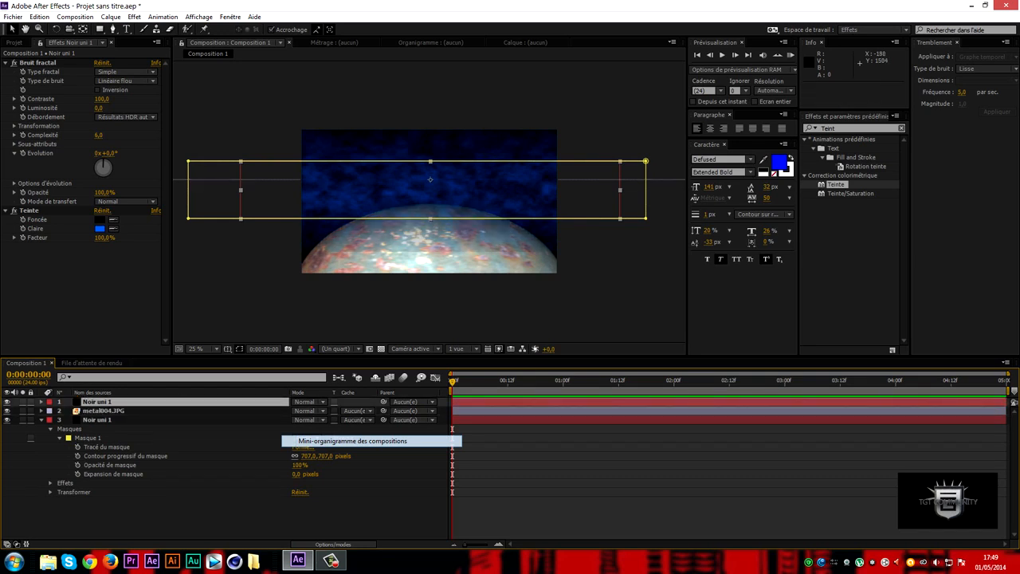
key("F2")
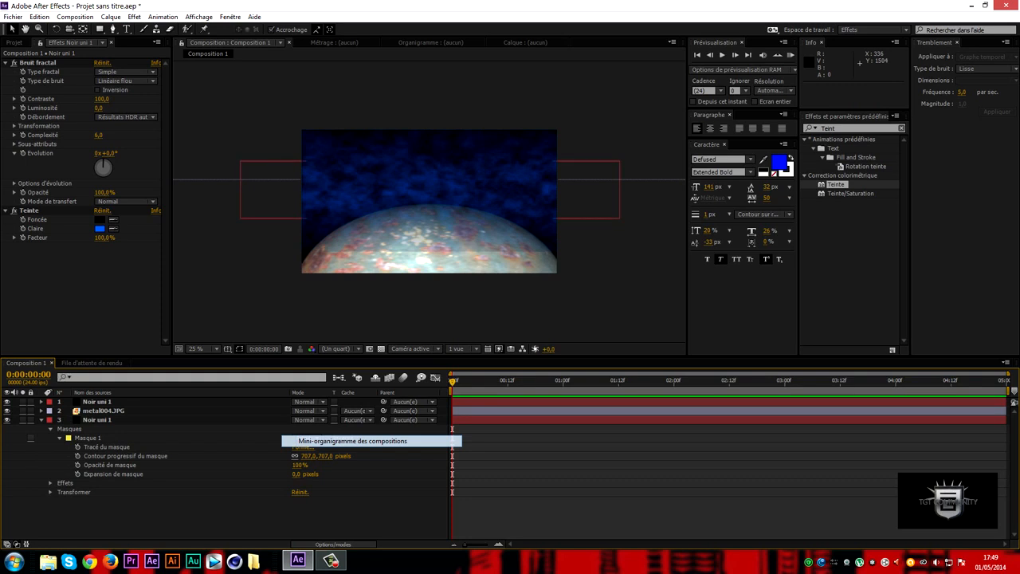
left_click(97, 402)
key("F2")
Raise the Masque 1 feather on the lower Noir uni 1 layer to 1000 pixels and collapse both solids' properties
left_click_drag(309, 456, 464, 456)
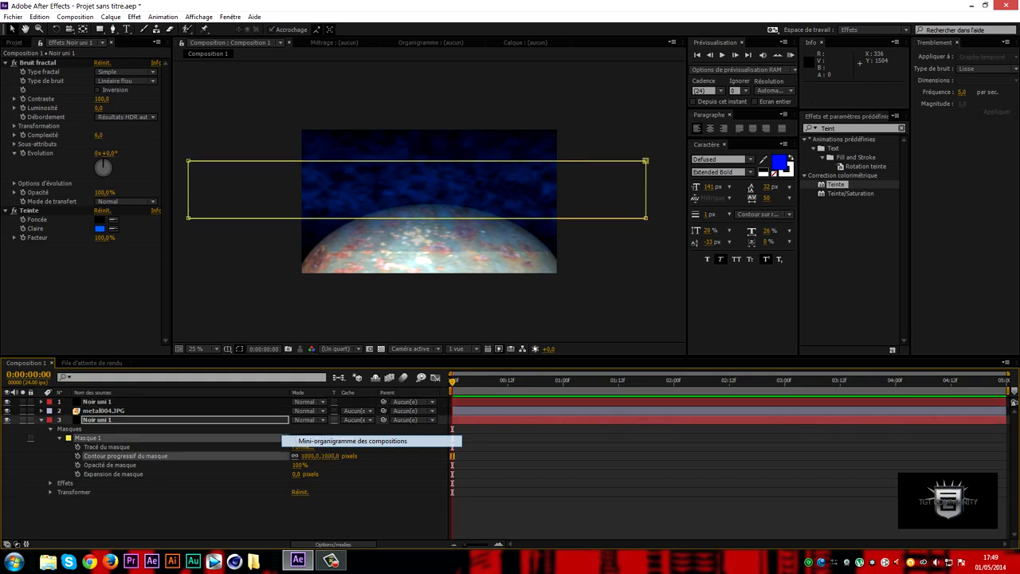
left_click(41, 402)
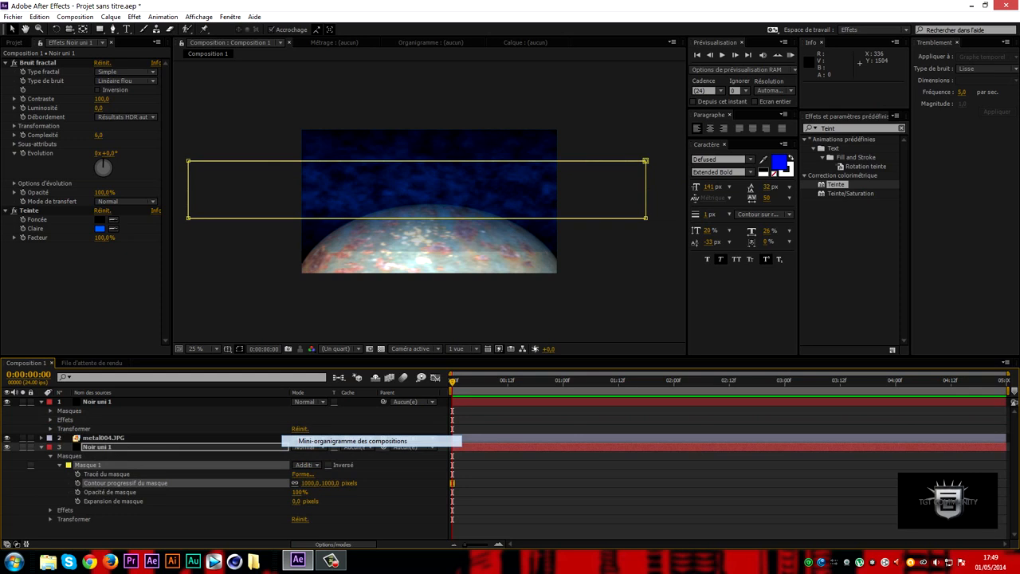
left_click(14, 42)
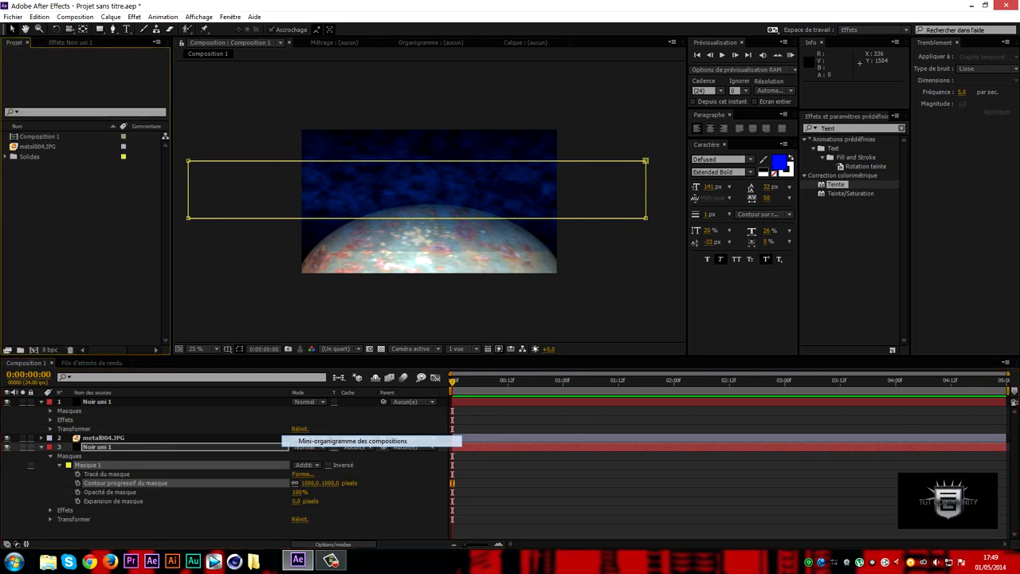
left_click(41, 402)
left_click(42, 420)
Animate the CC Sphere Rotation Y of metal004.JPG from 0° at the start to 21° at 0:00:04:23 and preview the rotation
left_click(104, 410)
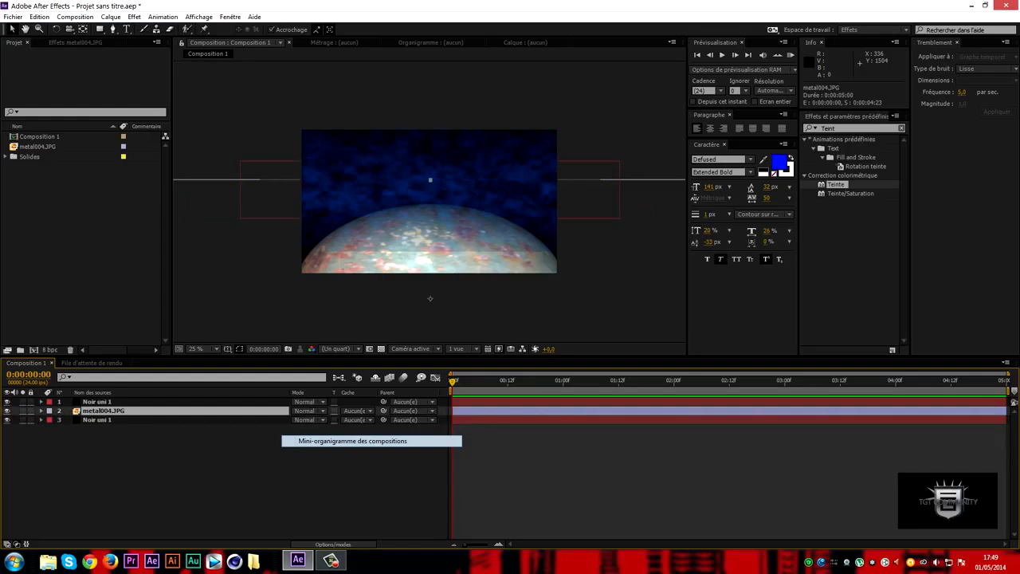
key("F3")
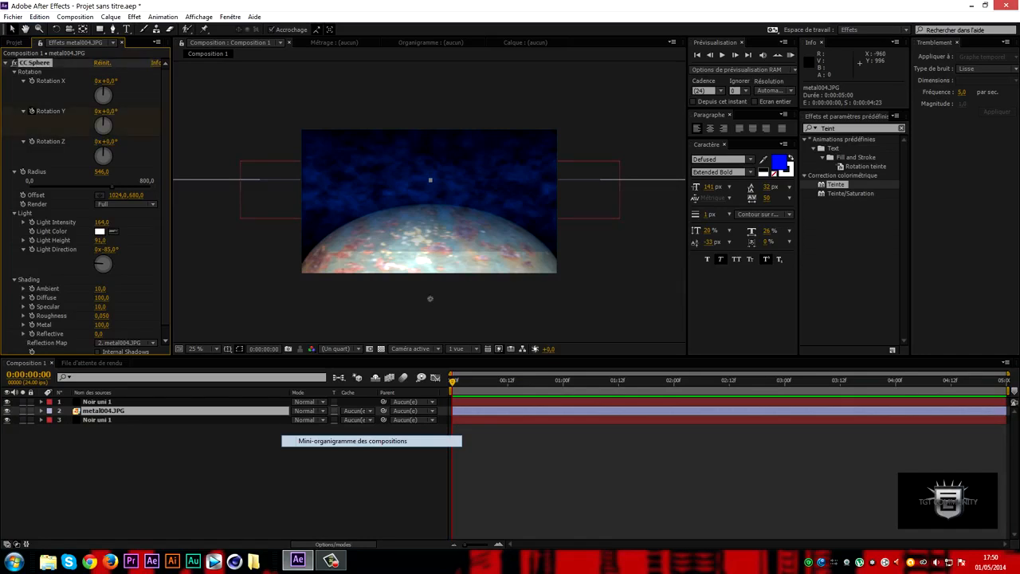
key("Return")
key("End")
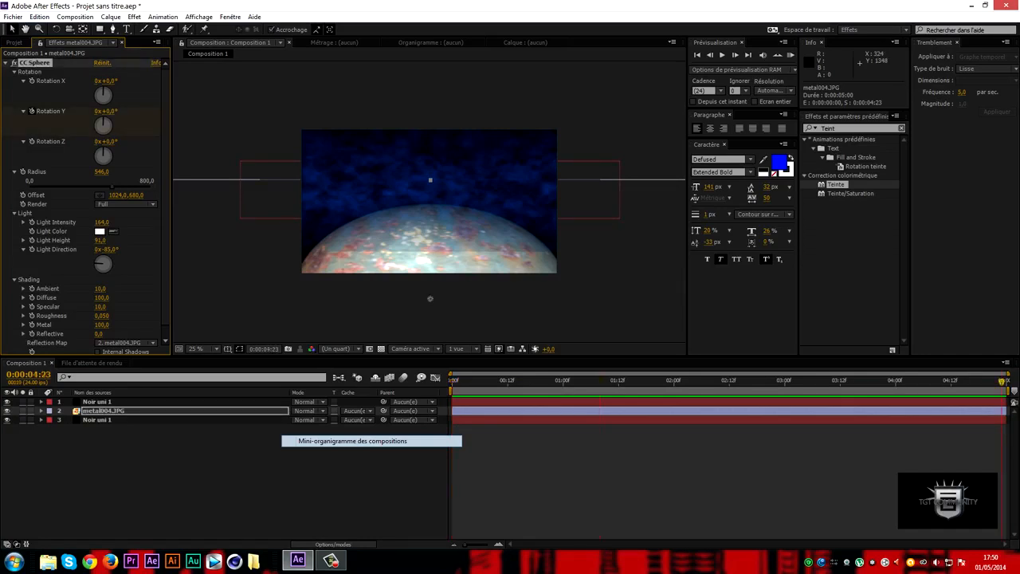
left_click(109, 112)
key("Return")
left_click_drag(1002, 381, 868, 382)
key("Home")
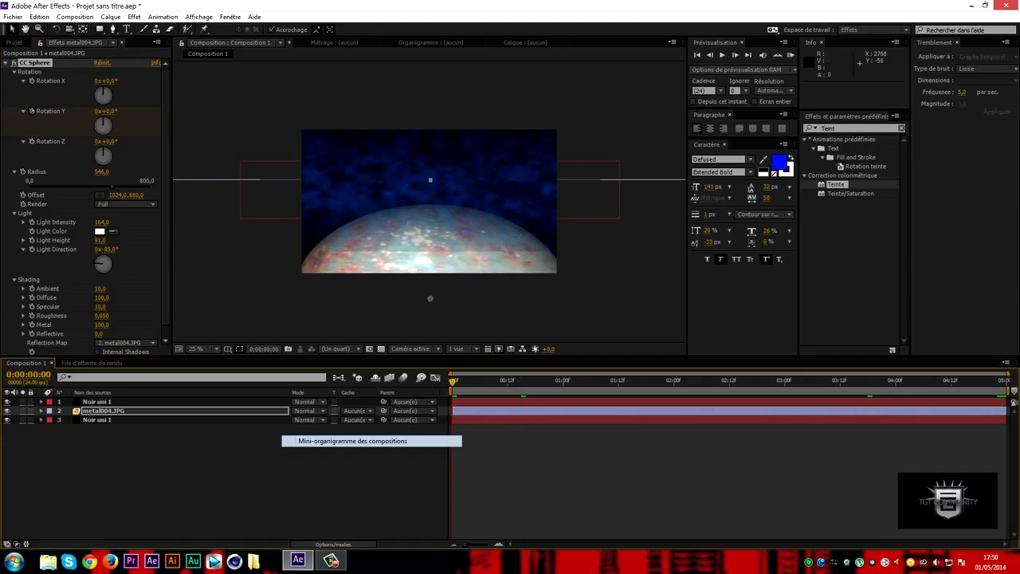
key("space")
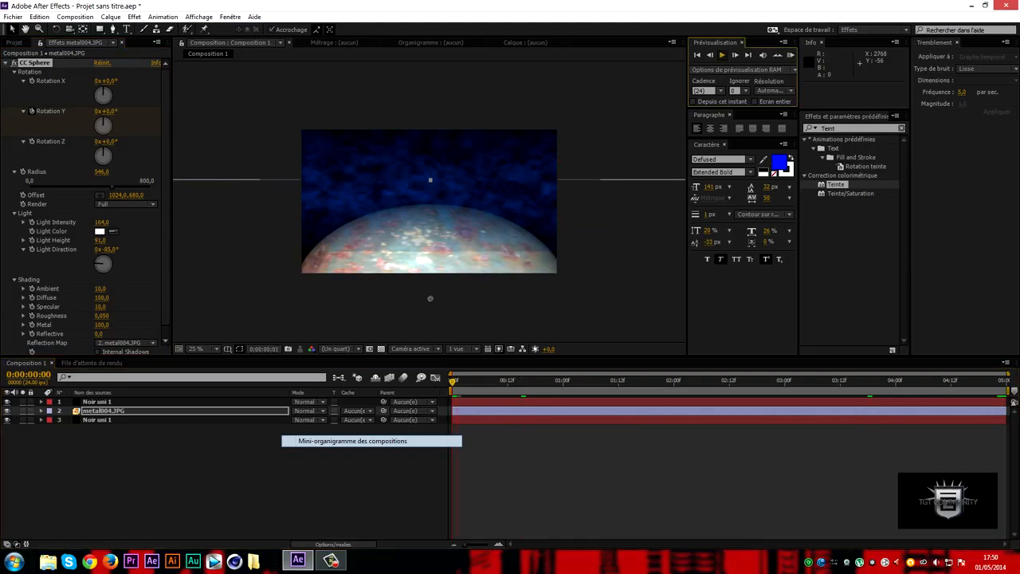
key("space")
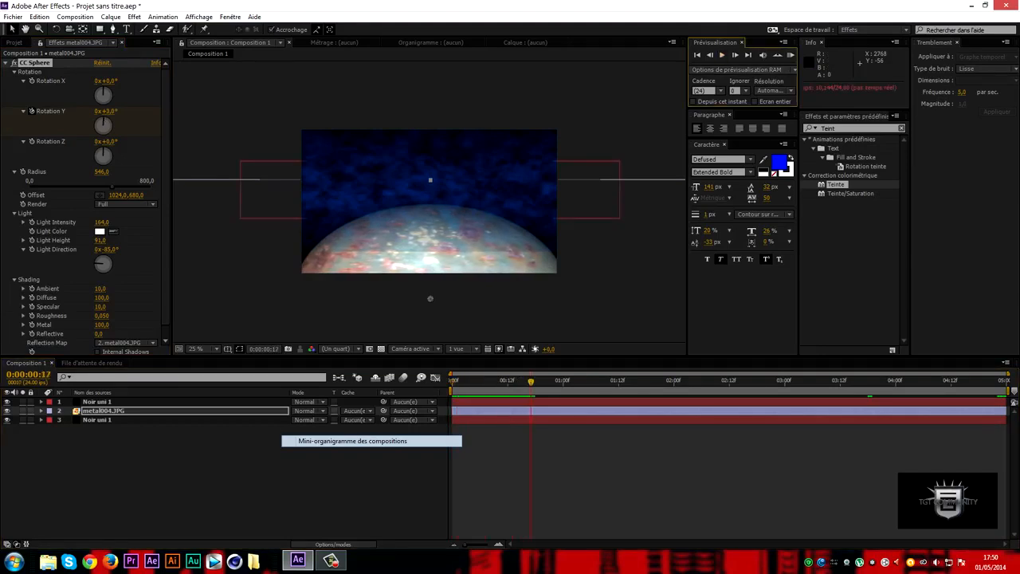
Delete the duplicate Noir uni 1 layer above metal004.JPG
left_click(97, 401)
key("Delete")
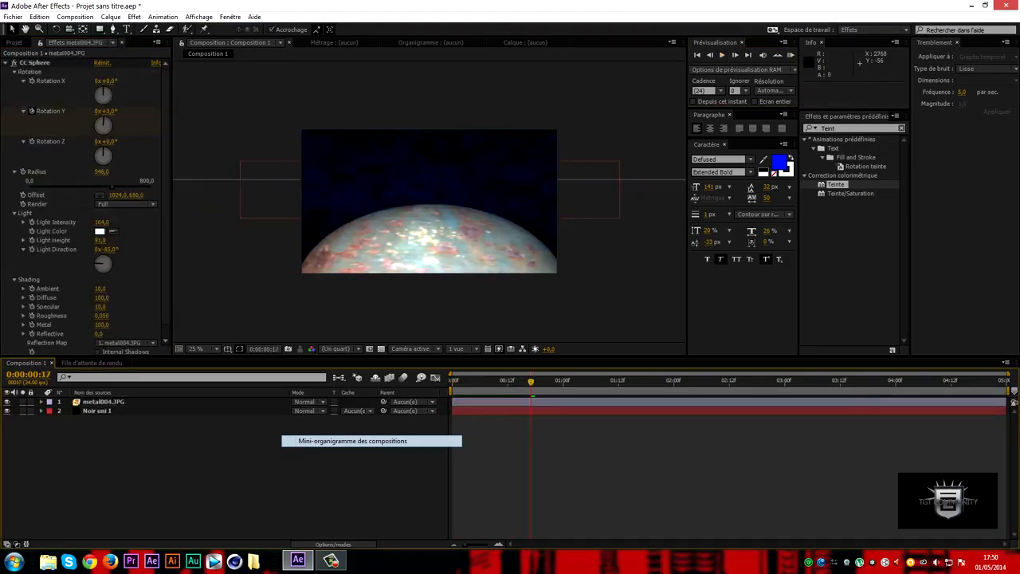
Set a Position keyframe on the remaining Noir uni 1 layer at 0:00:00:00
left_click(97, 410)
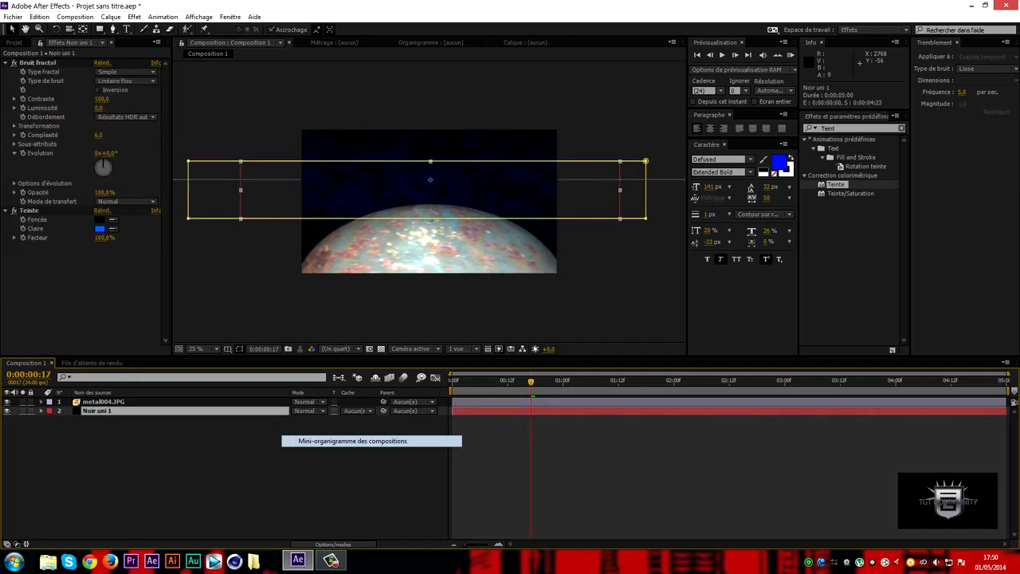
left_click(41, 411)
left_click(42, 411)
key("p")
key("Home")
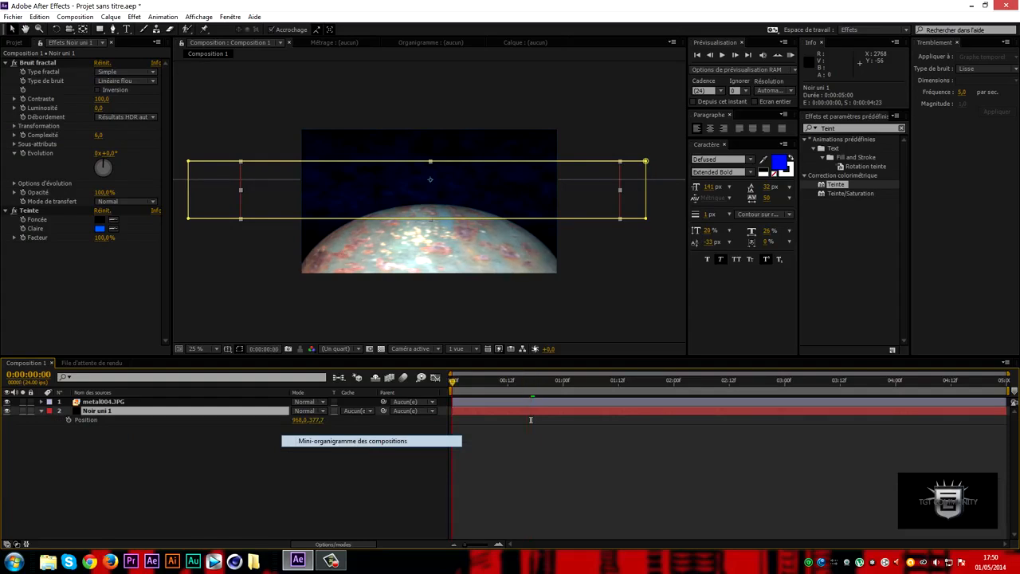
key("alt+shift+p")
Shift the Noir uni 1 layer horizontally to about 572, 381.7 at 0:00:04:23 for its ending Position keyframe
key("End")
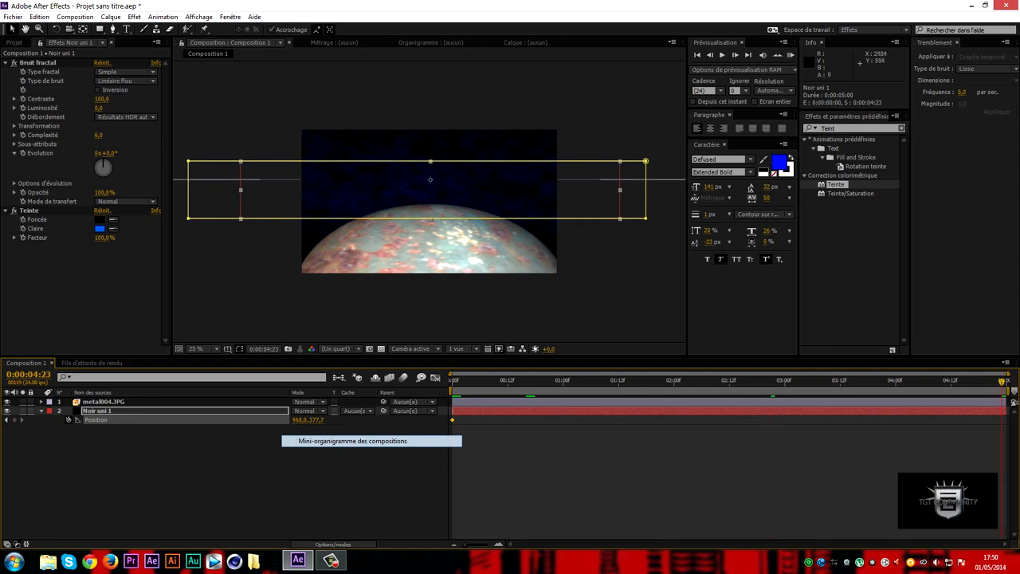
left_click_drag(605, 218, 553, 219)
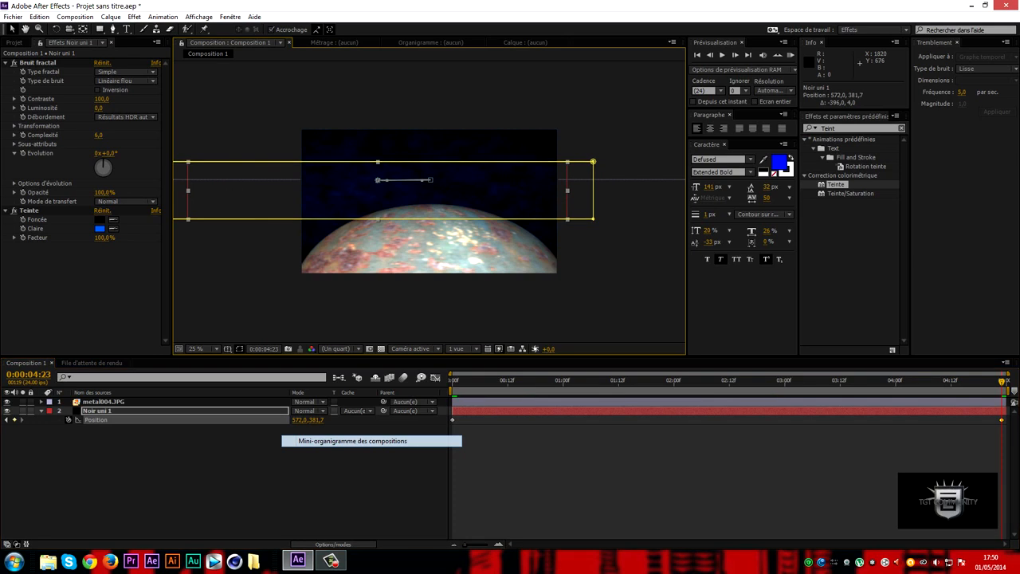
mouse_move(1002, 380)
left_mouse_down()
mouse_move(494, 381)
mouse_move(1001, 381)
left_mouse_up()
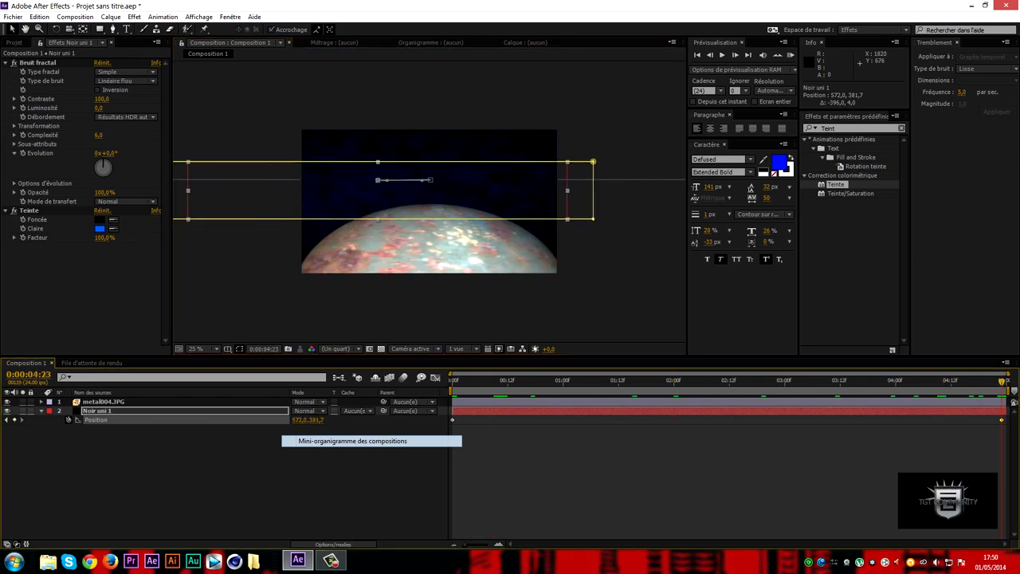
Re-keyframe the CC Sphere Rotation Y of metal004.JPG from 21° at the start to -21° at 0:00:04:23 and preview the rotation
left_click(104, 401)
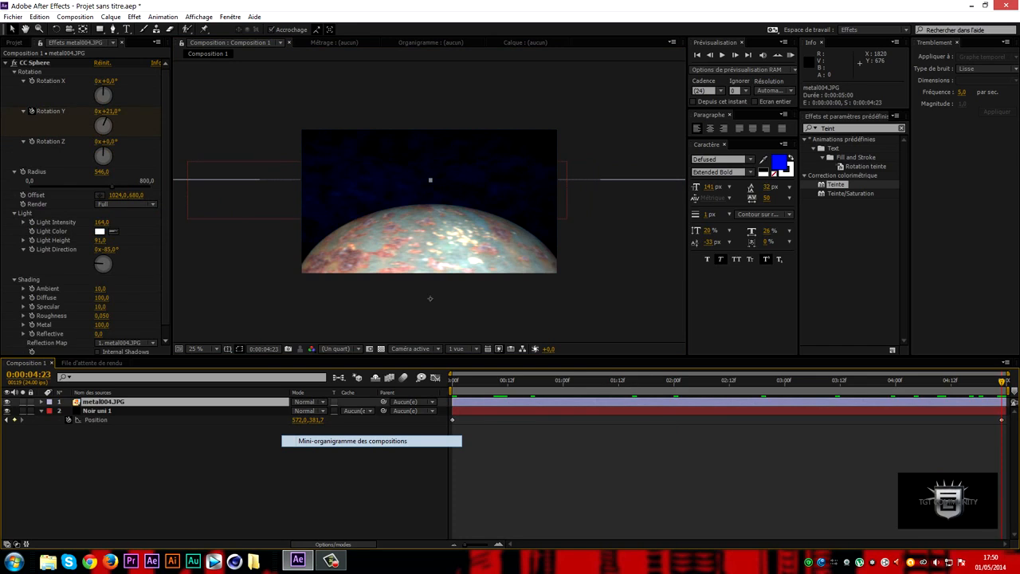
left_click(32, 110)
key("Home")
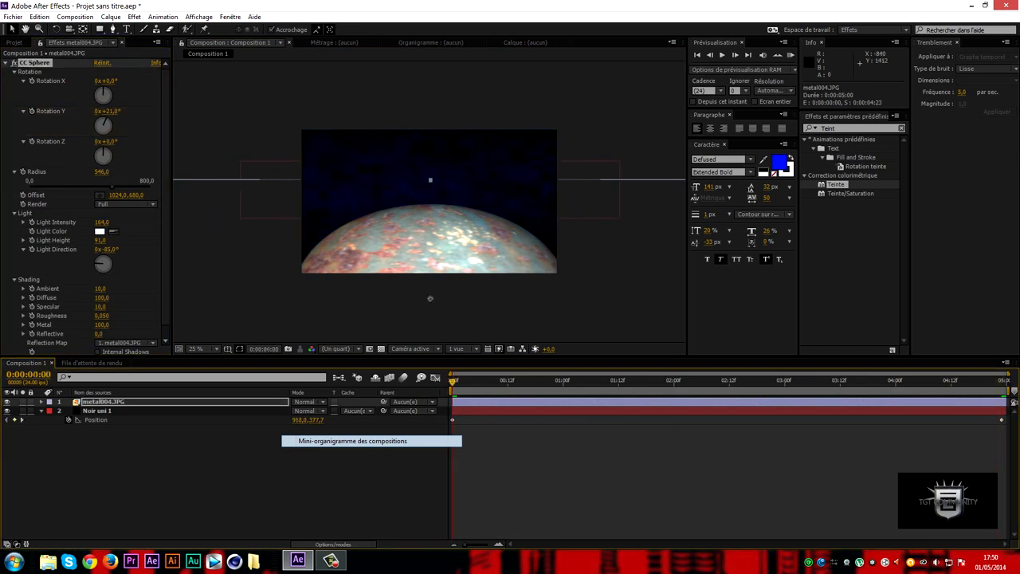
left_click(32, 110)
key("End")
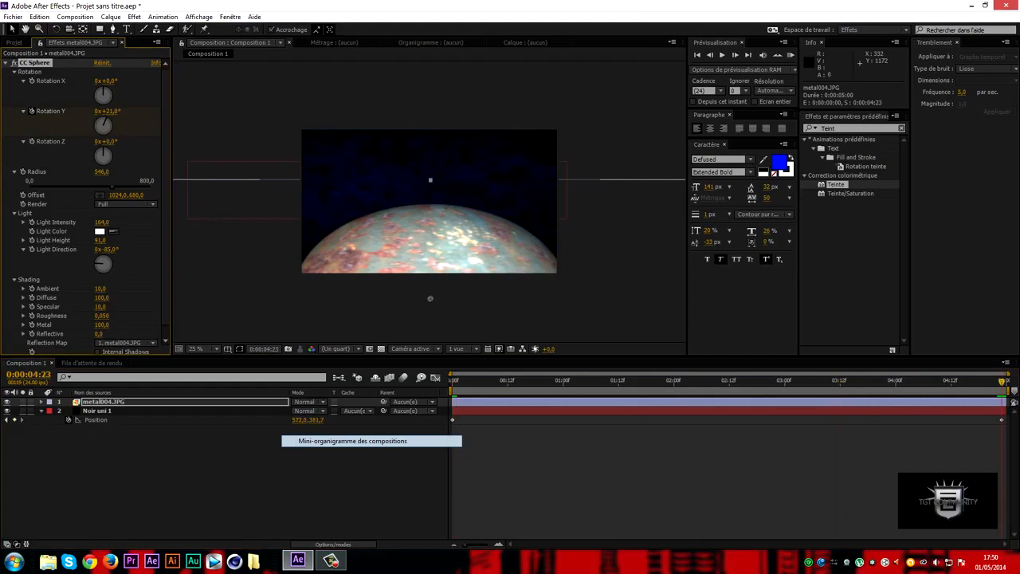
left_click(112, 112)
key("Return")
key("Home")
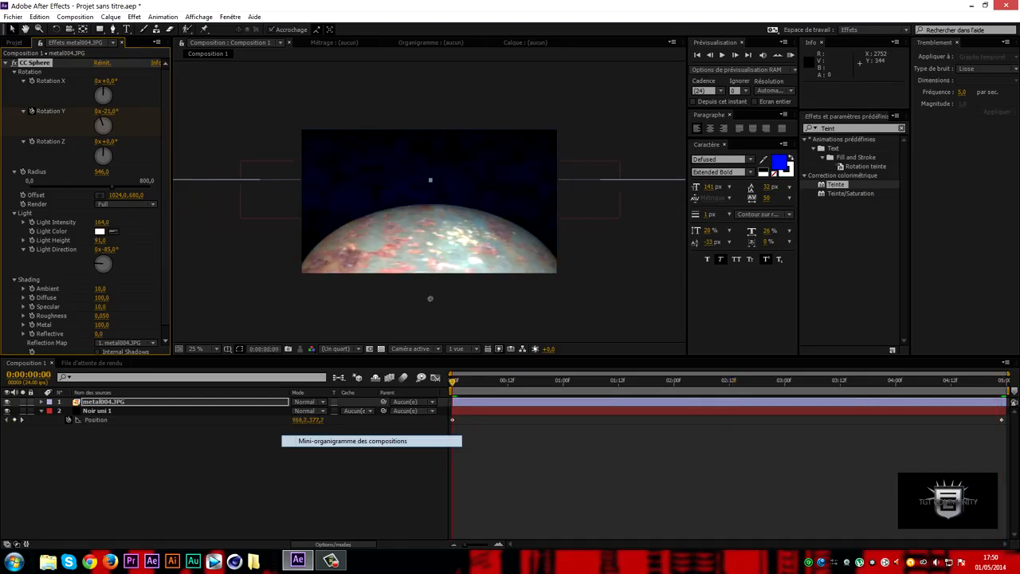
key("space")
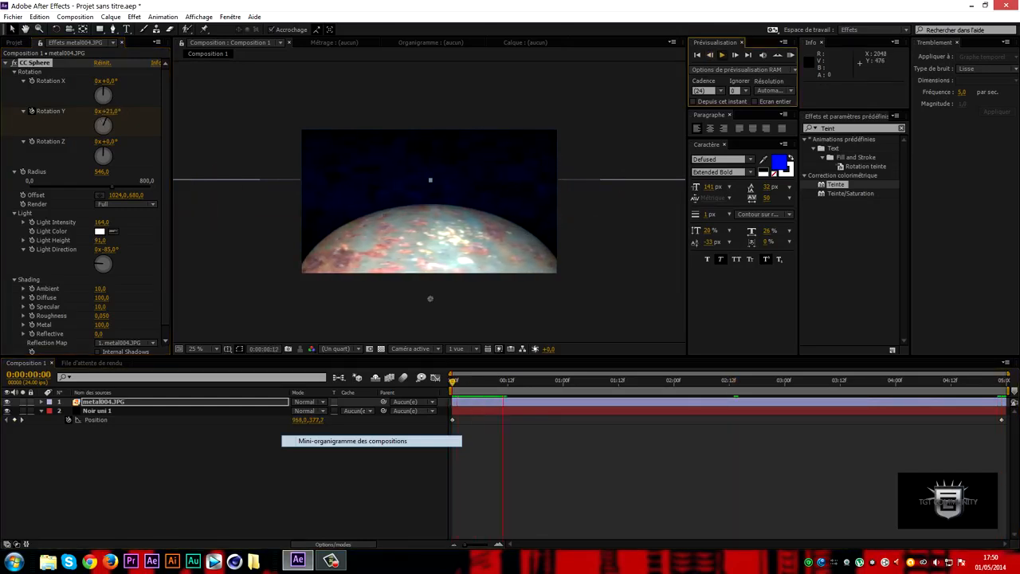
Duplicate the Noir uni 1 layer and place the copy above metal004.JPG at the top of the layer stack
left_click(41, 410)
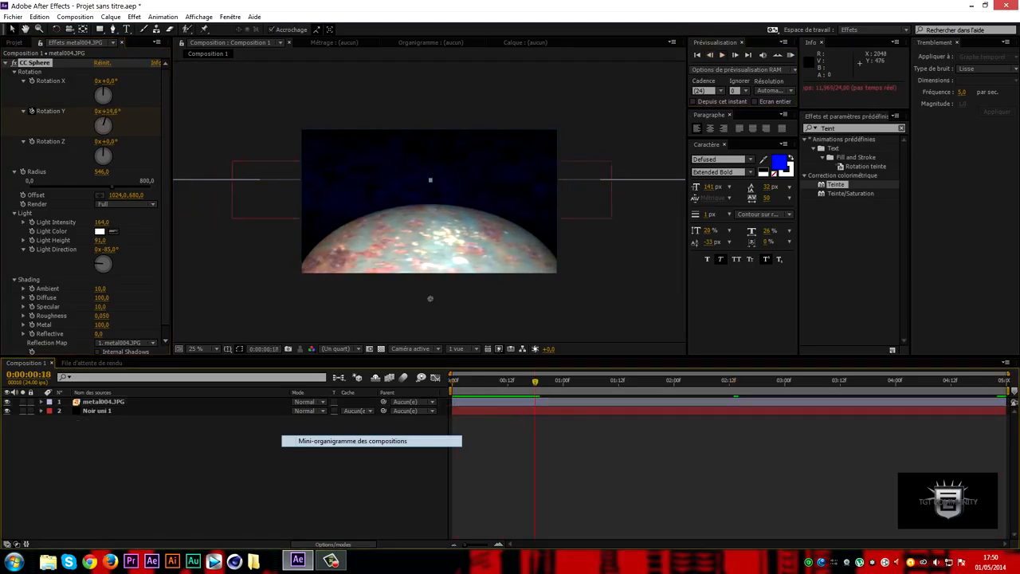
left_click(97, 410)
key("ctrl+d")
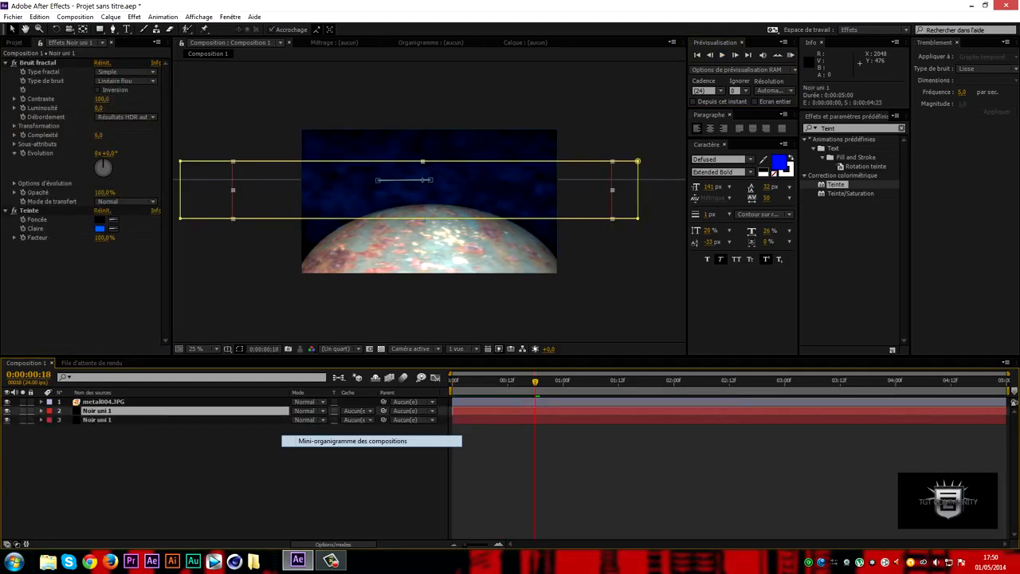
left_click_drag(99, 406, 99, 399)
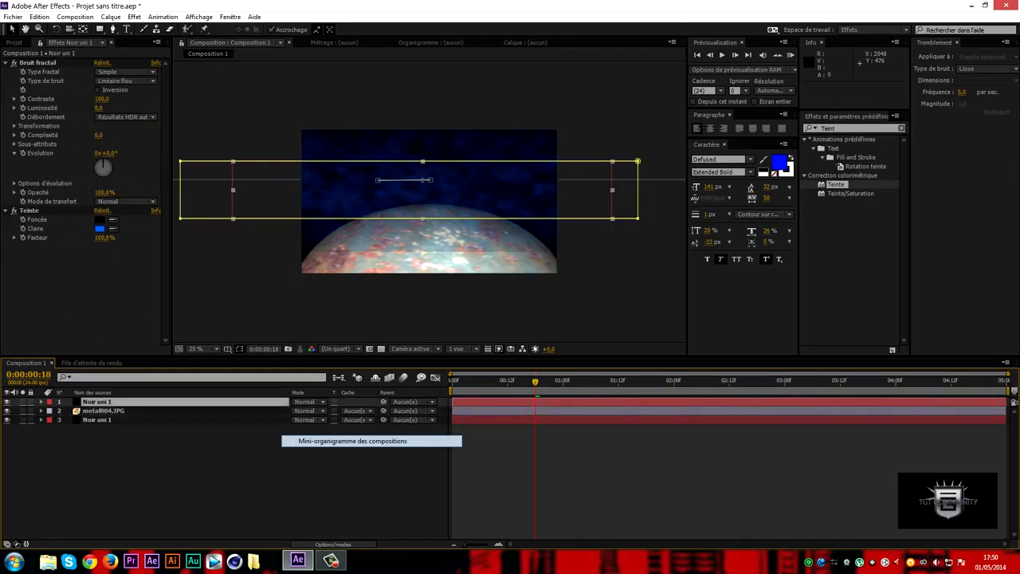
Create a new composition-sized black solid layer named Noir uni 2
left_click(14, 42)
left_click(223, 478)
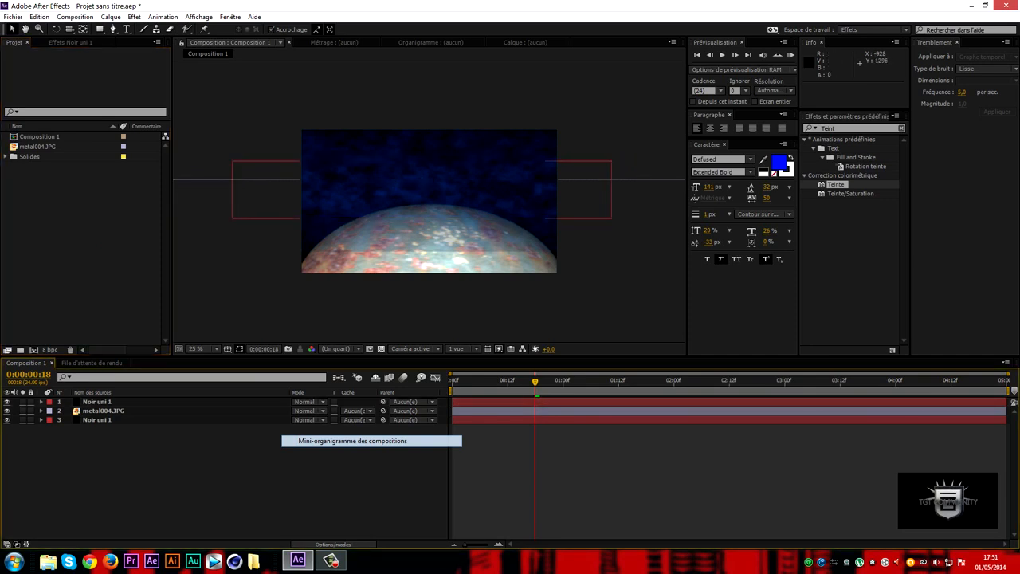
right_click(127, 481)
mouse_move(191, 370)
left_click(335, 397)
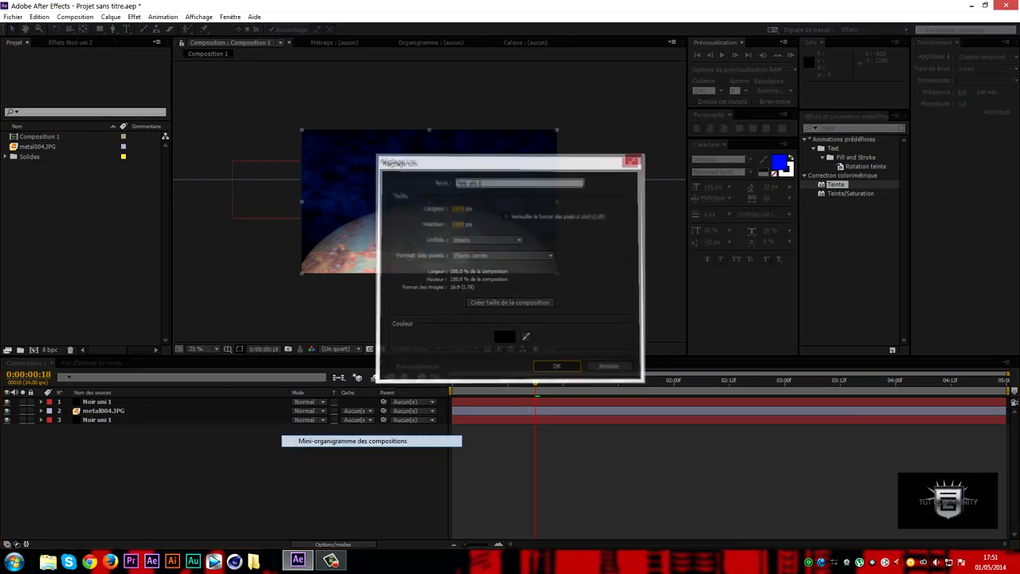
left_click(570, 366)
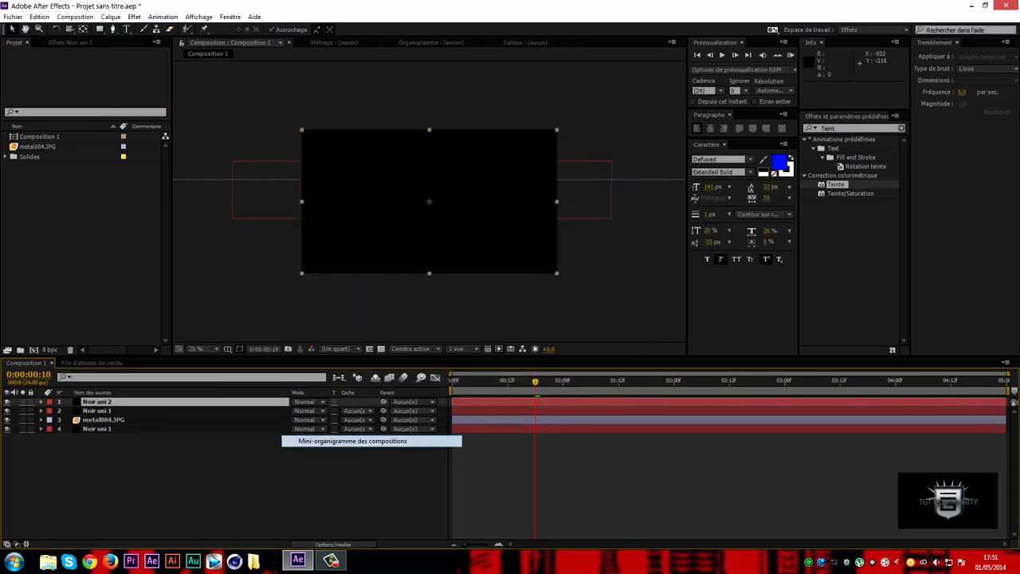
Apply the Video Copilot Optical Flares effect to the Noir uni 2 layer
left_click(134, 17)
mouse_move(162, 360)
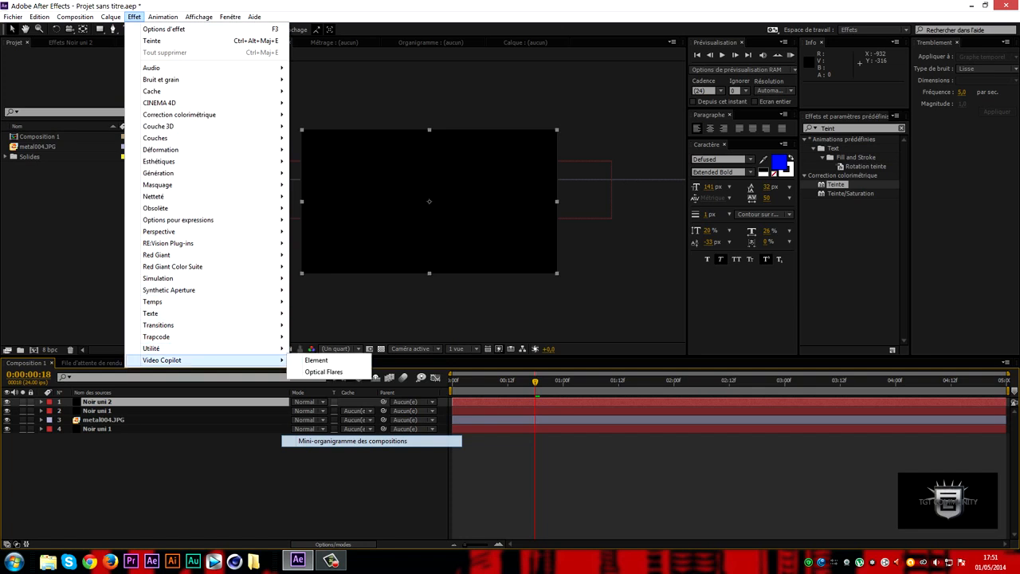
left_click(323, 372)
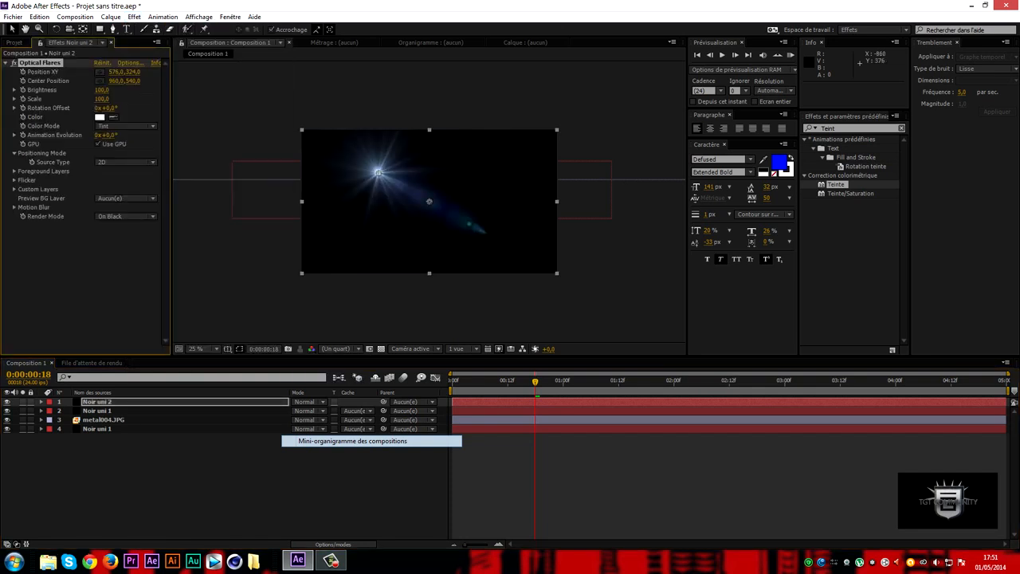
Load the Cool Flare preset from Motion Graphics in Optical Flares, set its first Glow's scale to 89, and accept the options
left_click(130, 63)
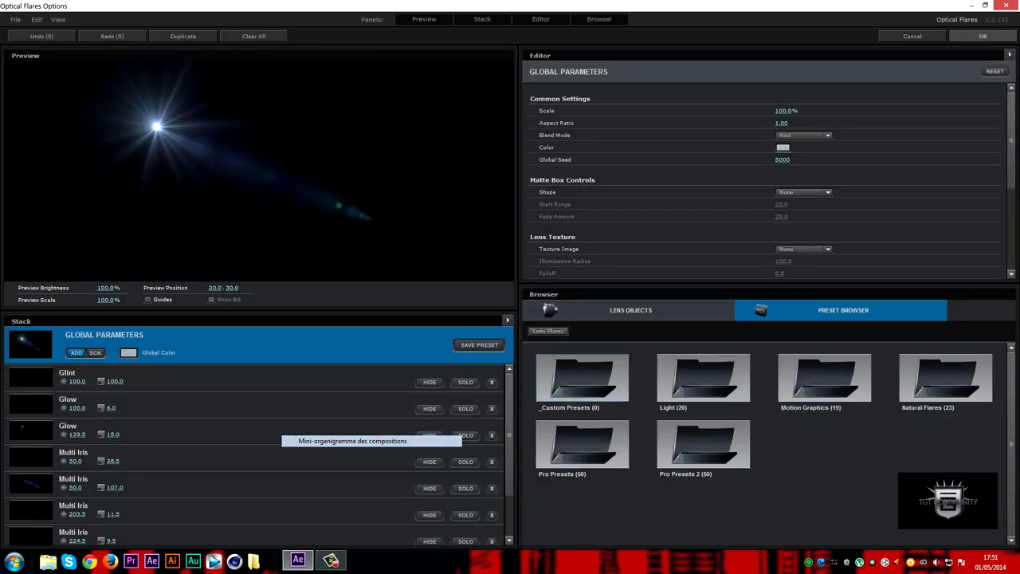
left_click(824, 379)
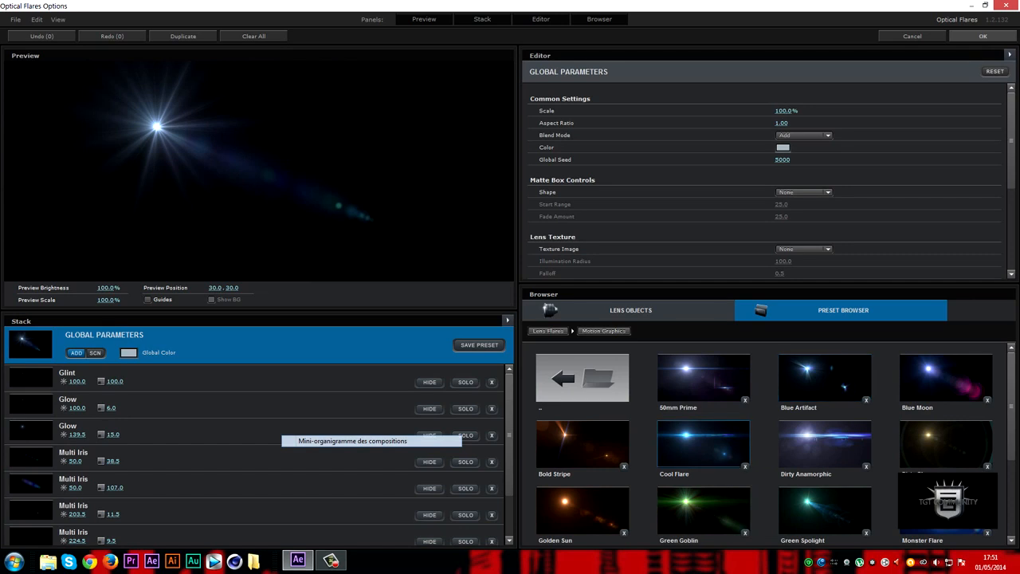
left_click(703, 444)
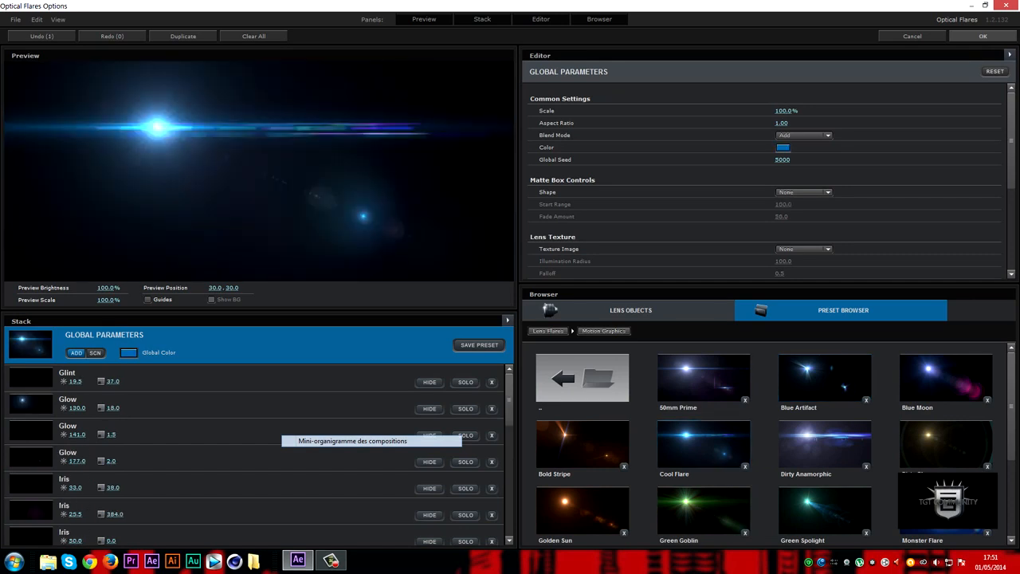
left_click_drag(113, 408, 151, 408)
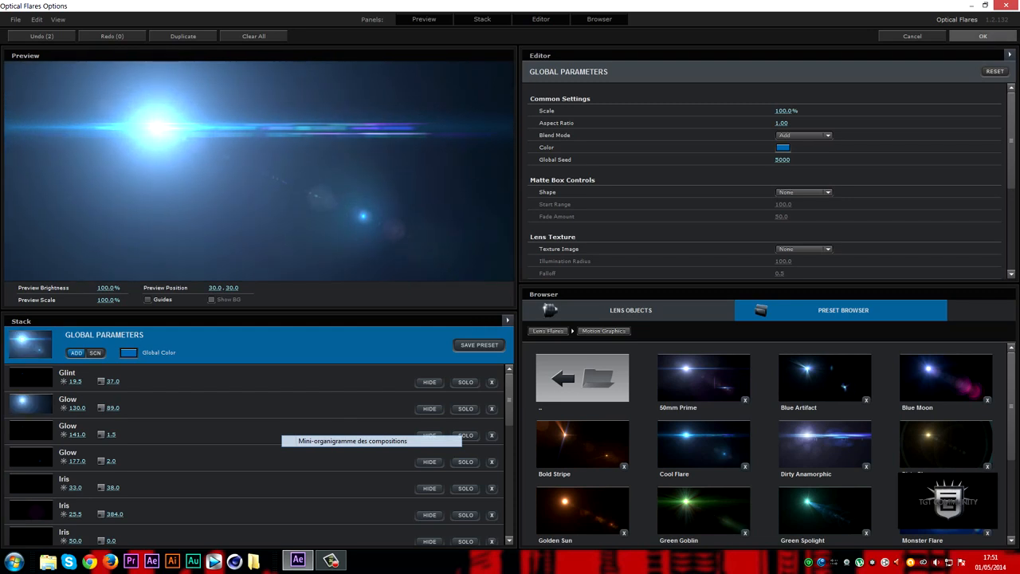
left_click(982, 36)
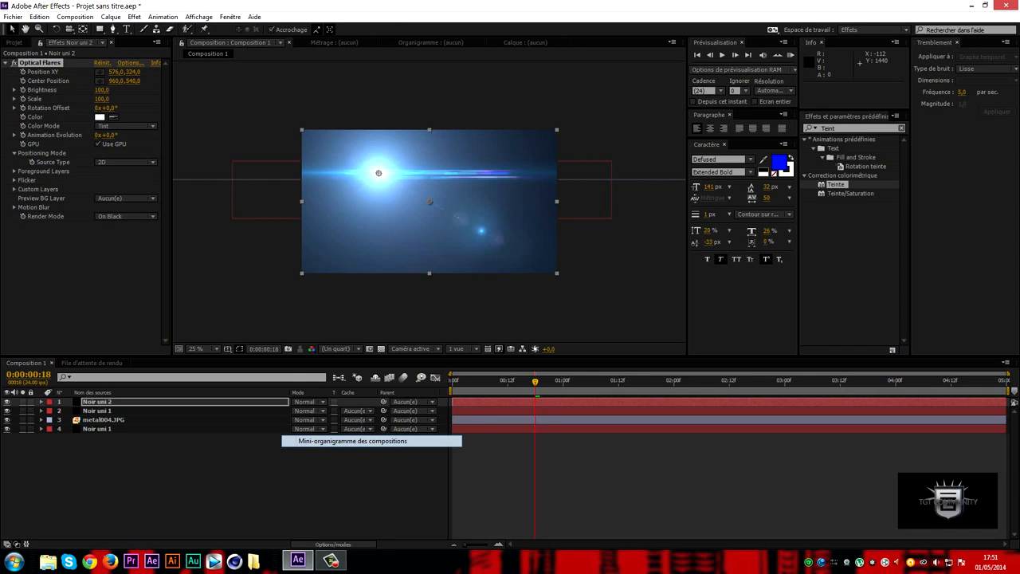
Set the Noir uni 2 layer's blend mode to Addition and move the flare over the planet to about 936, 1068
key("F4")
left_click(337, 544)
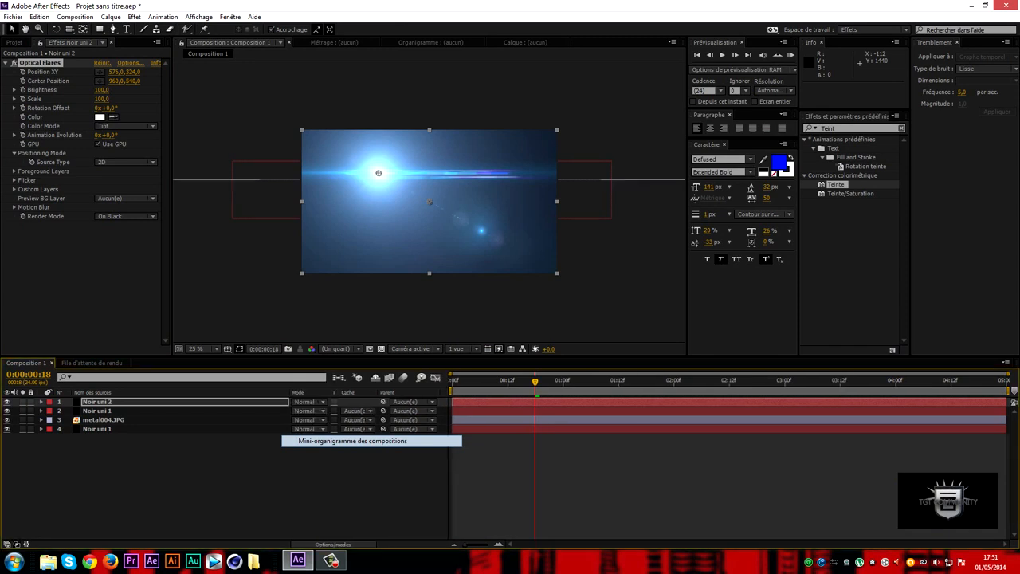
left_click(316, 401)
left_click(347, 195)
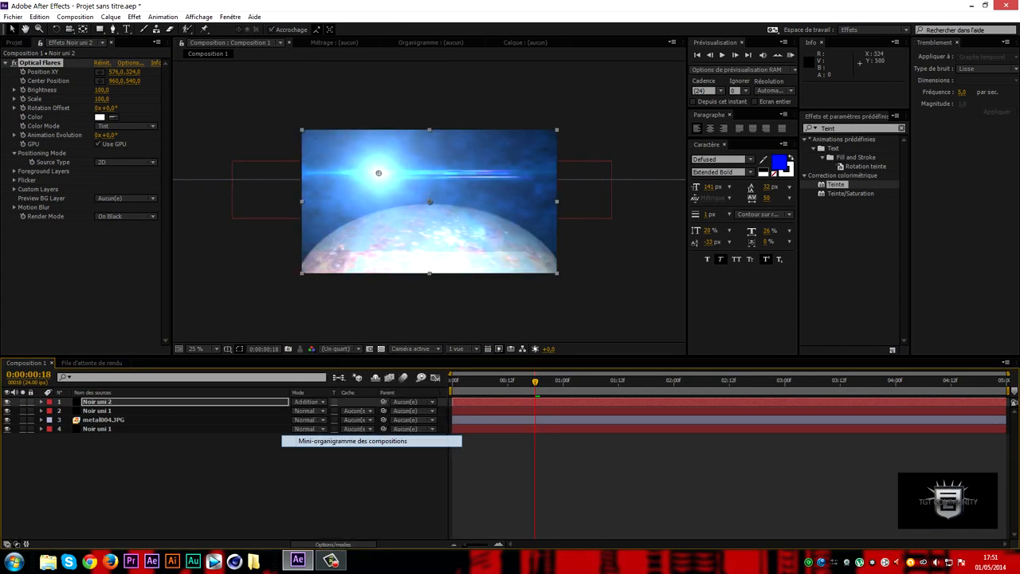
left_click_drag(379, 175, 427, 272)
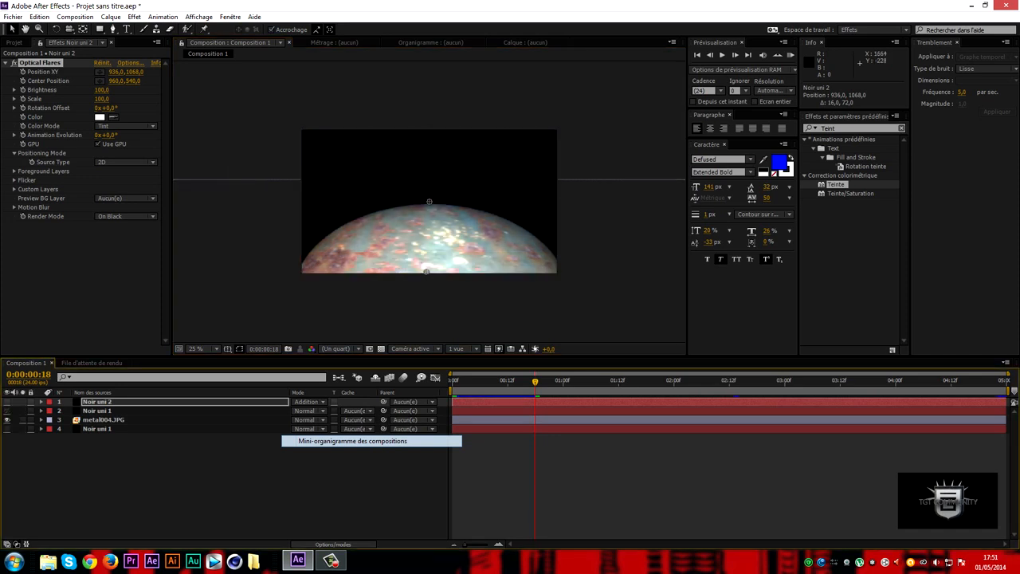
Search the effects for "Lueur" and apply Lueur diffuse to the metal004.JPG layer
left_click(849, 128)
key("BackSpace")
type("Lueru")
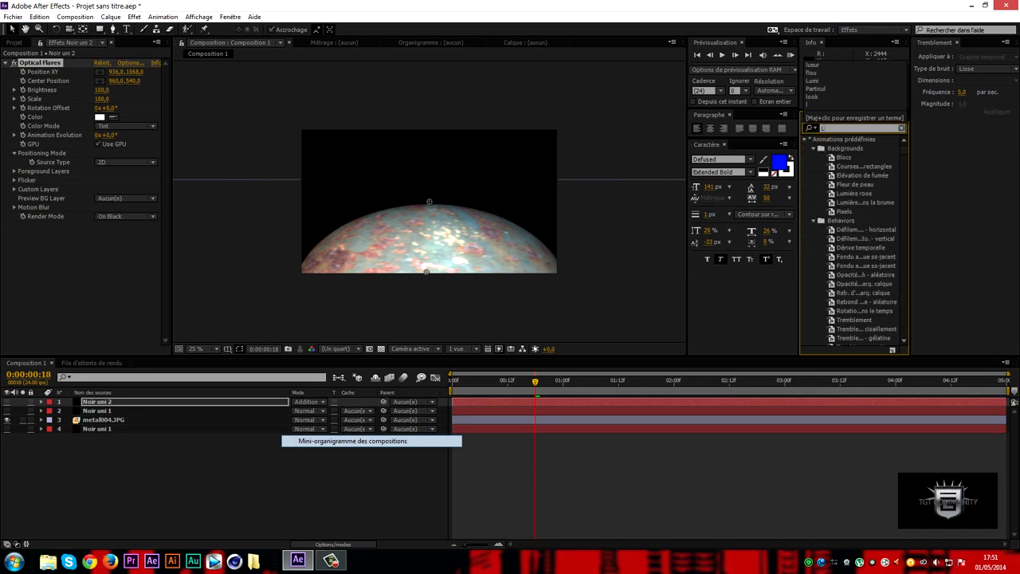
key("BackSpace")
key("BackSpace")
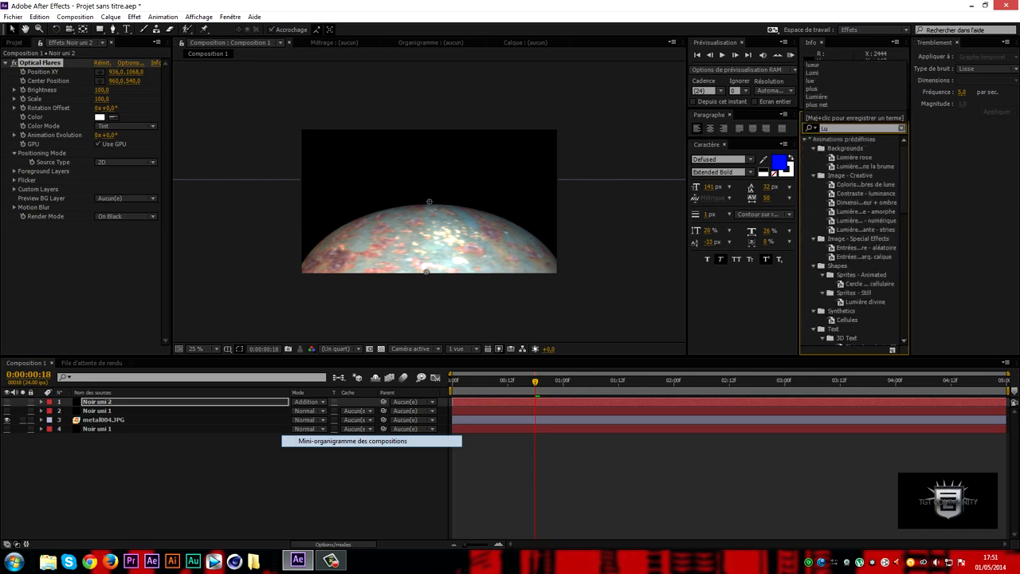
type("eur")
left_click_drag(844, 175, 100, 420)
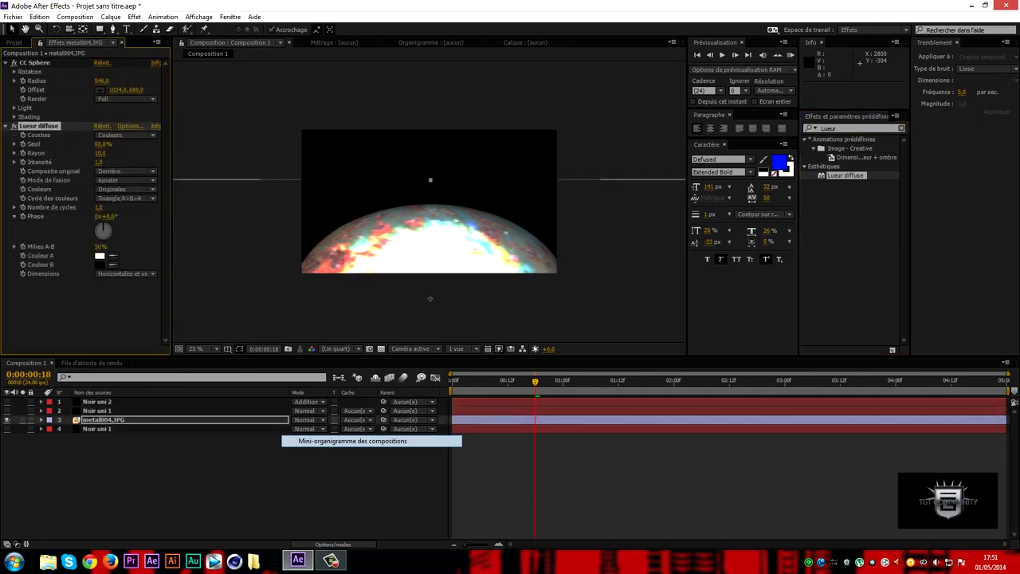
Set the Lueur diffuse Couleurs option to A et B and its Seuil to 2,4 %
left_click(128, 189)
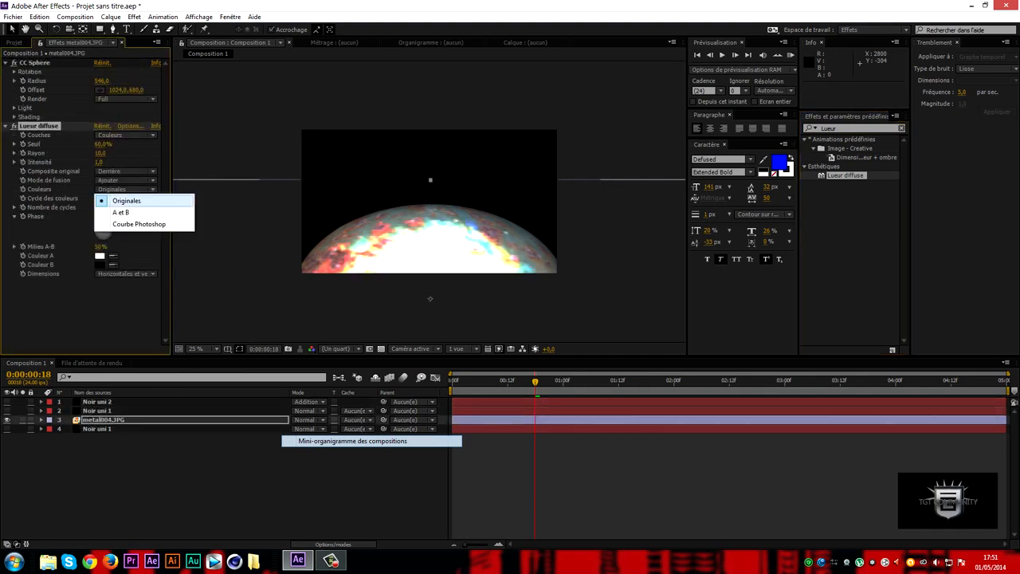
left_click(115, 212)
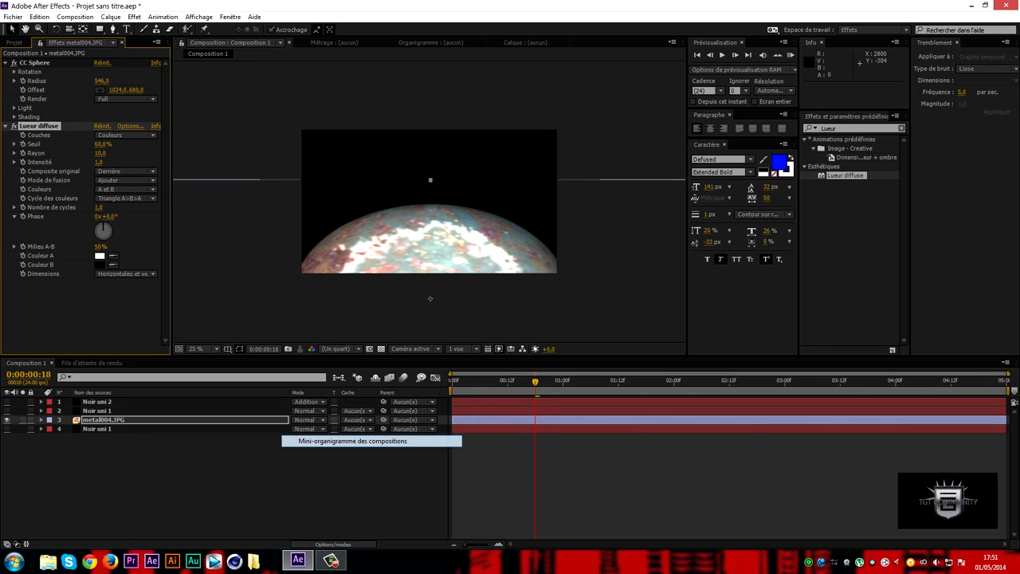
left_click_drag(100, 144, 53, 145)
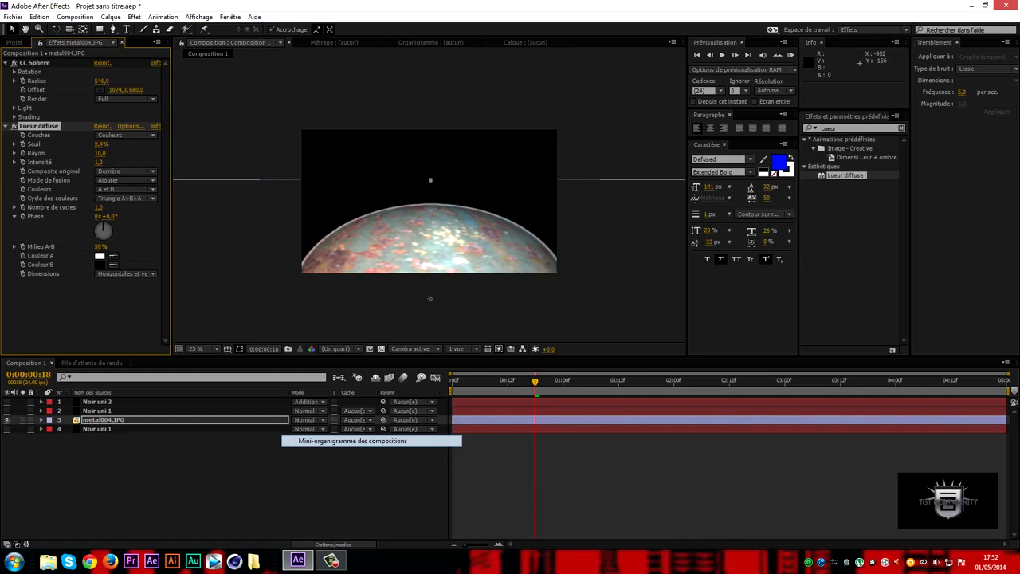
Set both Couleur A and Couleur B of Lueur diffuse to the light blue 00CCFF
left_click(100, 256)
type("00CCFF")
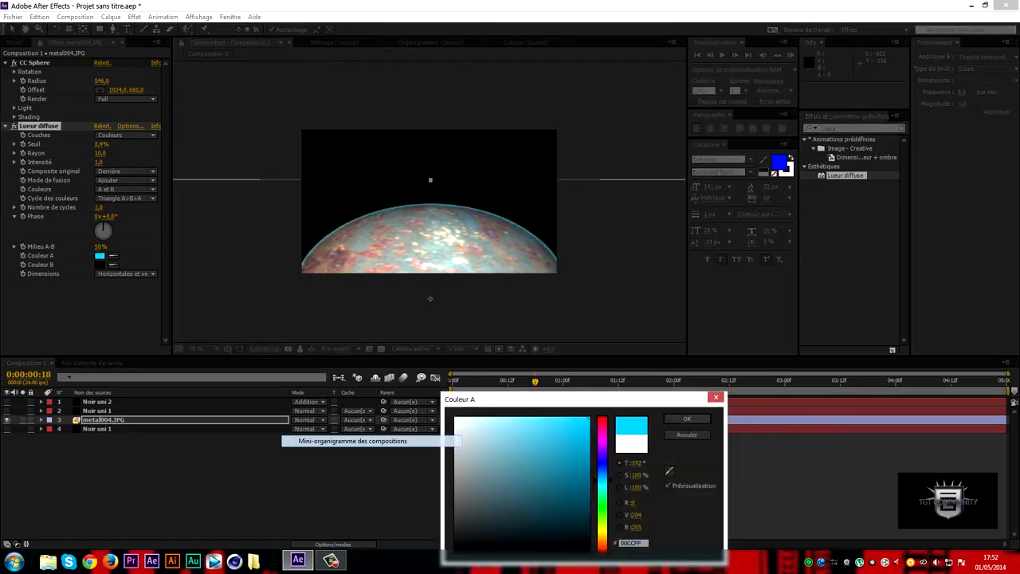
key("Return")
left_click(113, 265)
left_click(100, 256)
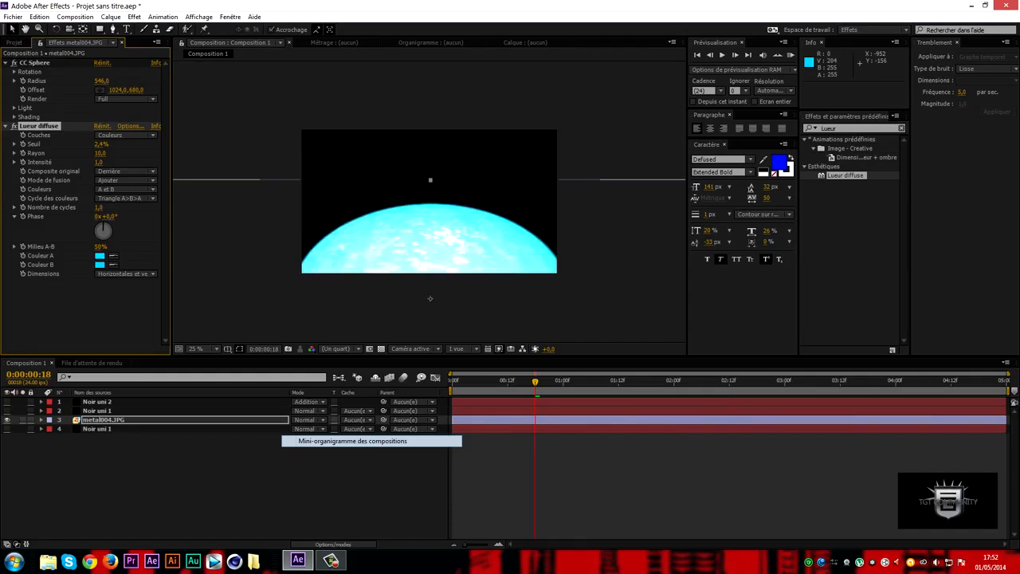
left_click(99, 264)
mouse_move(485, 447)
left_mouse_down()
mouse_move(455, 417)
mouse_move(486, 442)
mouse_move(541, 461)
mouse_move(483, 439)
mouse_move(590, 416)
left_mouse_up()
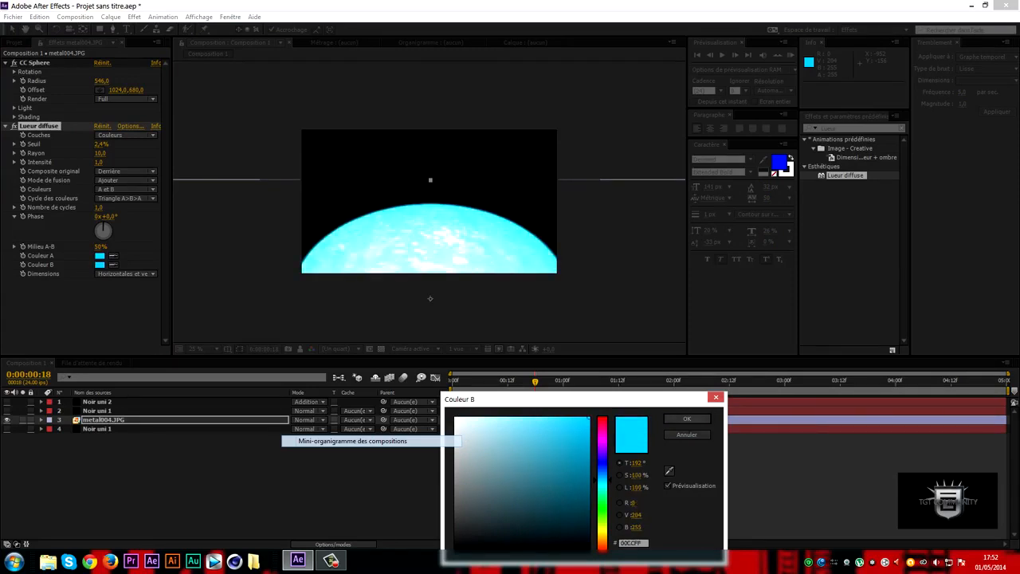
left_click(687, 419)
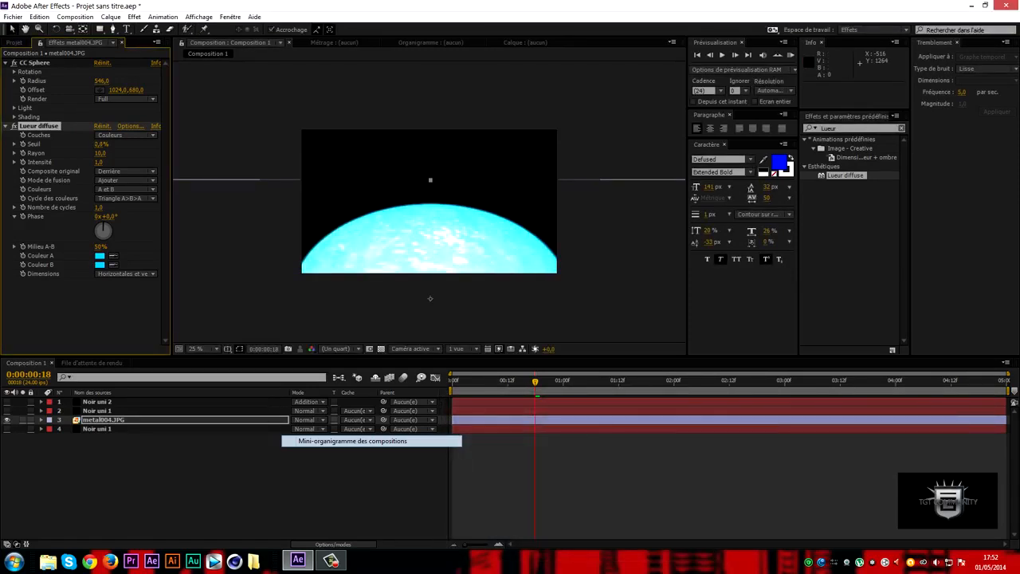
Lower the Lueur diffuse Seuil to 0,0 % and raise its Rayon to 537 for a wide halo around the planet
left_click_drag(100, 153, 381, 153)
left_click(281, 476)
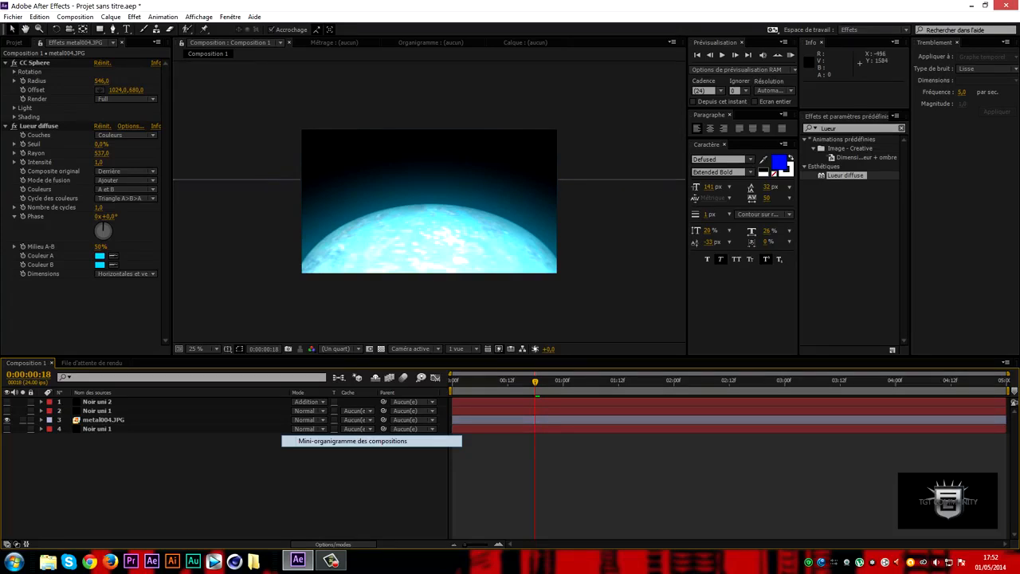
left_click(39, 125)
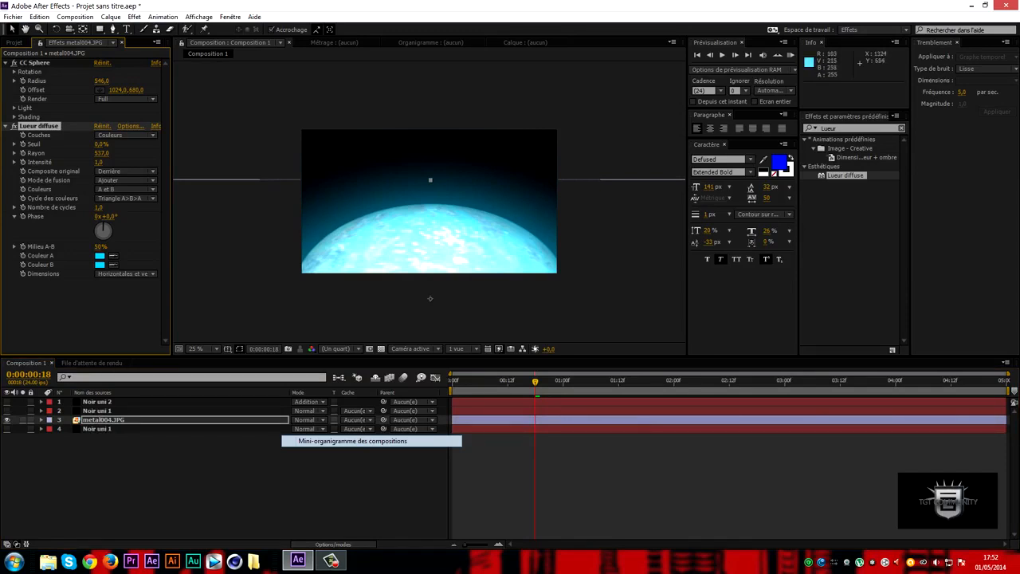
left_click(298, 481)
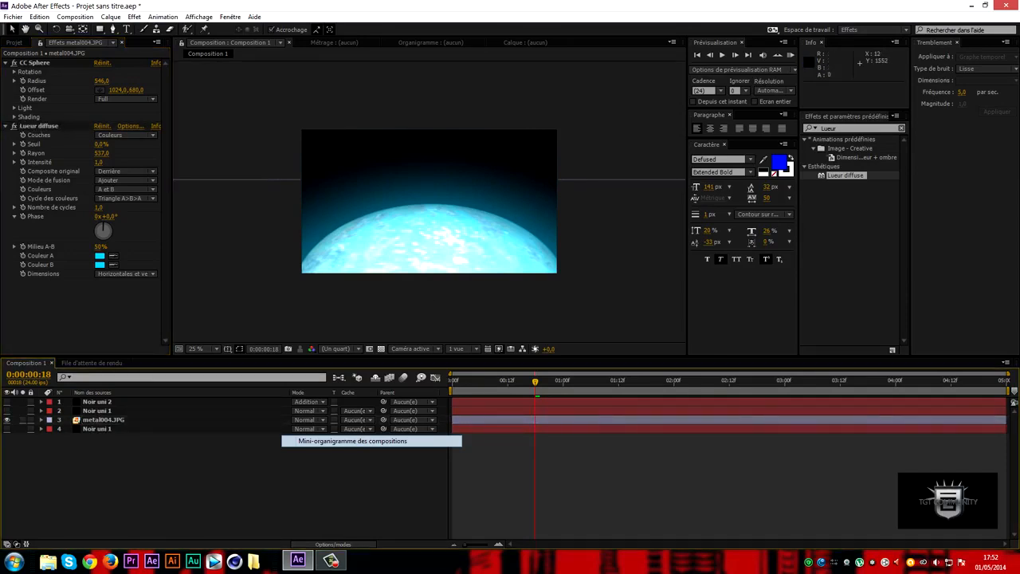
Make the Noir uni 2 layer and both Noir uni 1 layers visible again and preview the composition from the start
left_click(8, 402)
left_click(7, 411)
left_click(7, 428)
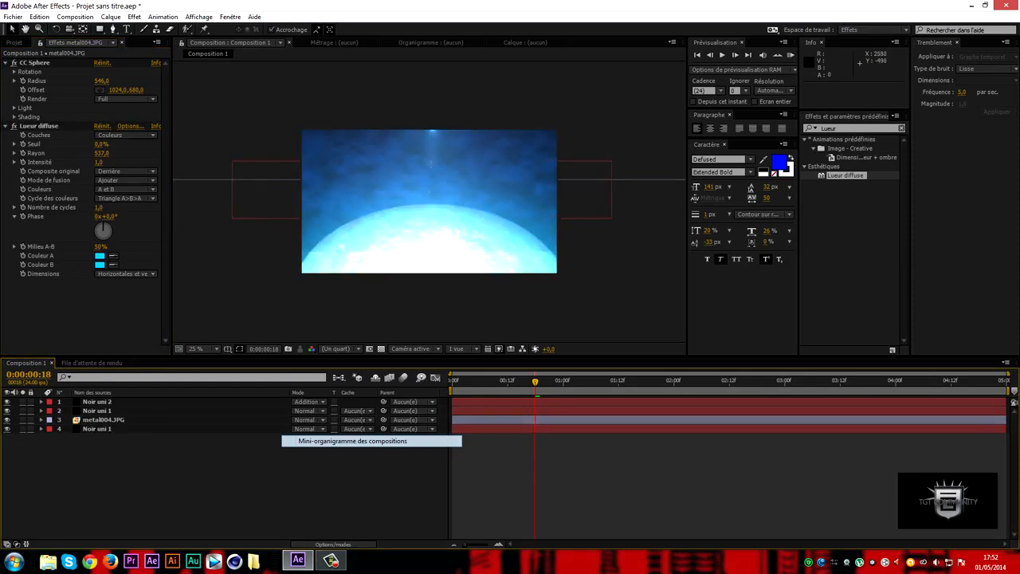
key("Home")
key("space")
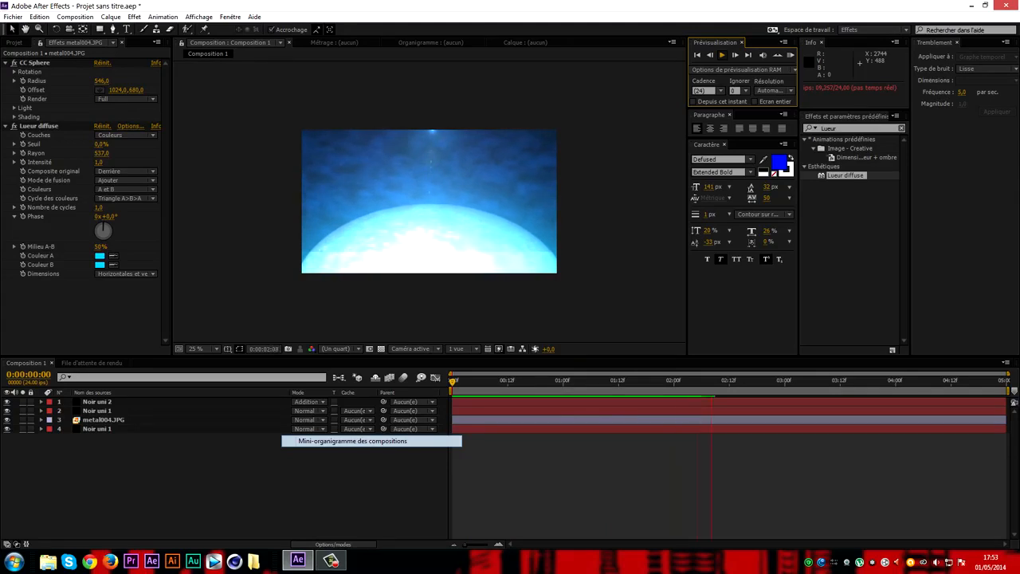
key("space")
Move the Optical Flares light on Noir uni 2 to 936, 546 at the planet's upper rim and preview the animation
left_click(97, 412)
left_click(97, 402)
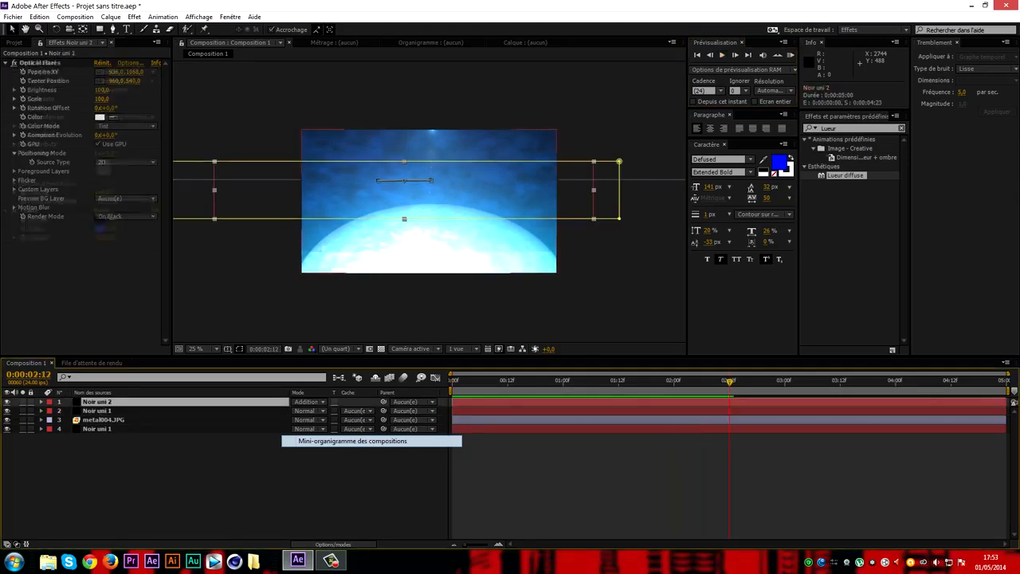
left_click_drag(134, 72, 60, 72)
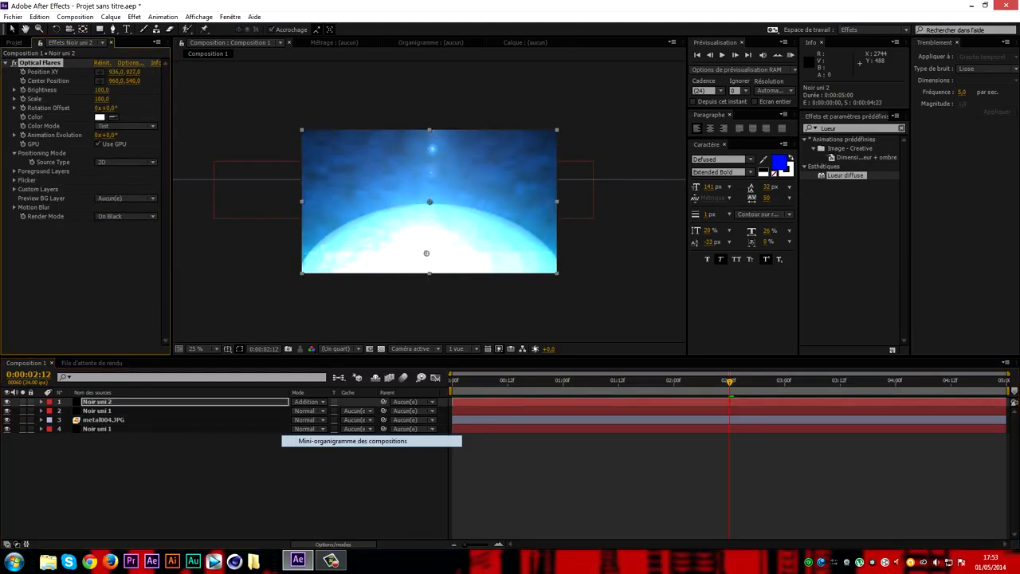
left_click_drag(426, 253, 426, 212)
left_click_drag(134, 72, 91, 72)
left_click(589, 478)
key("space")
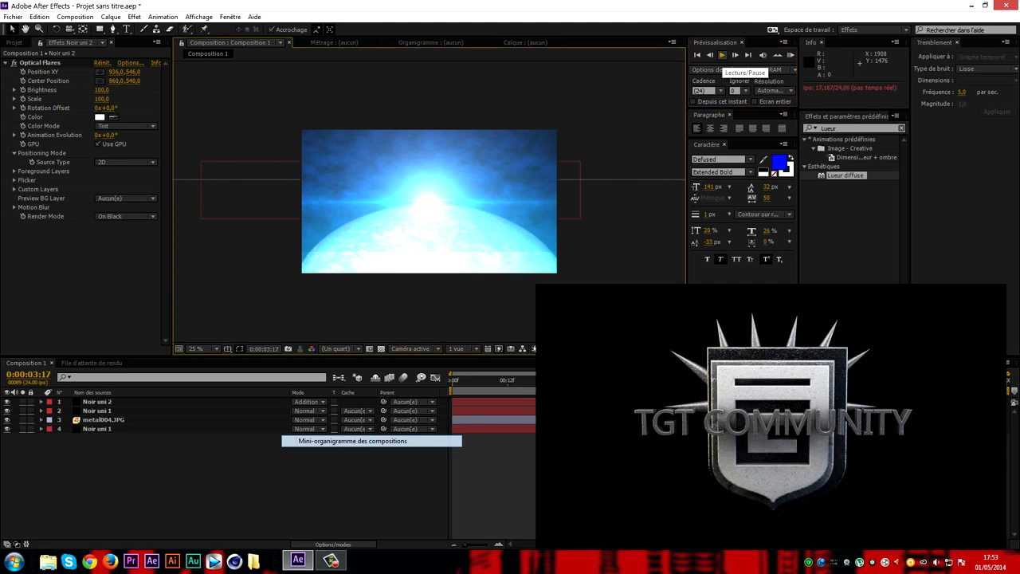
key("F11")
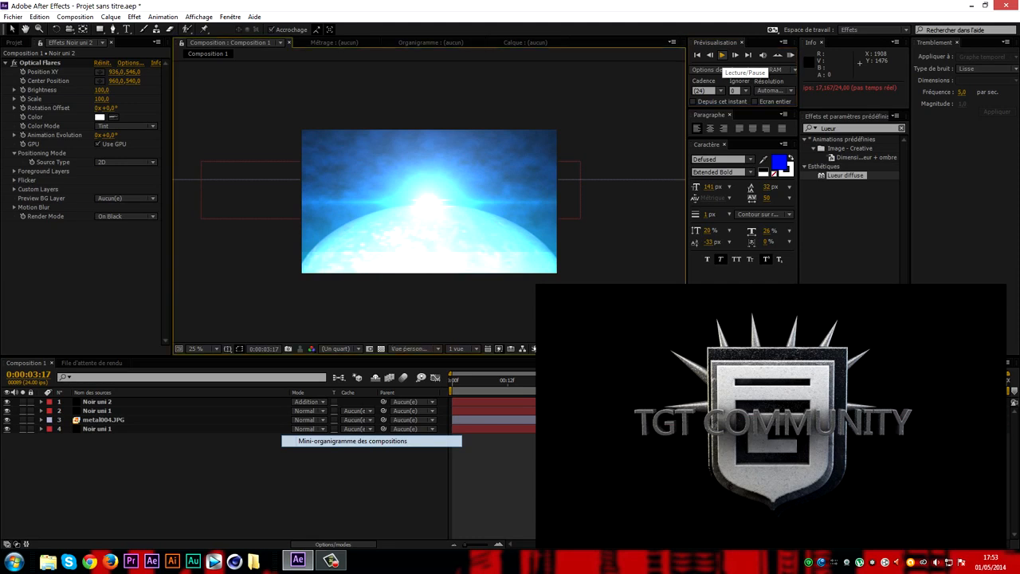